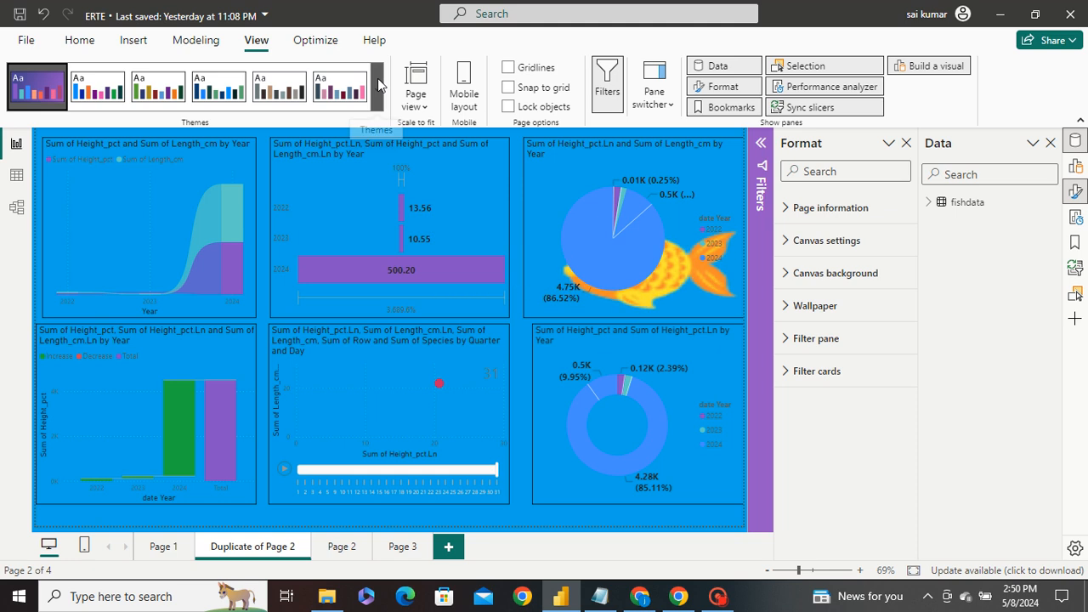
Try the green, navy and red theme, and apply the dark Innovate theme to the report
{"action": "left_click", "coordinate": [379, 85]}
{"action": "left_click", "coordinate": [222, 449]}
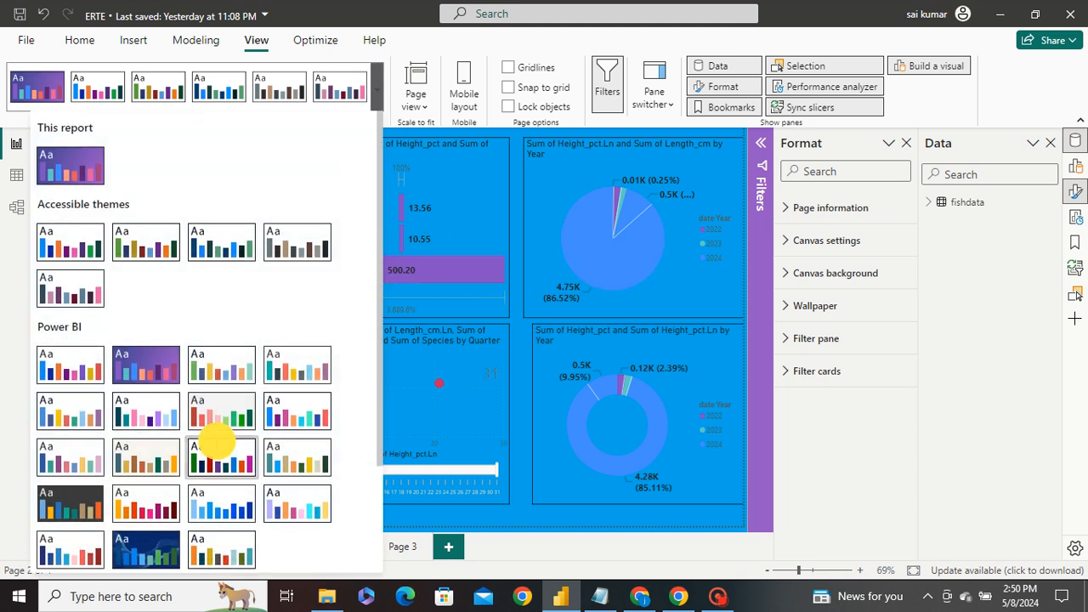
{"action": "left_click", "coordinate": [377, 89]}
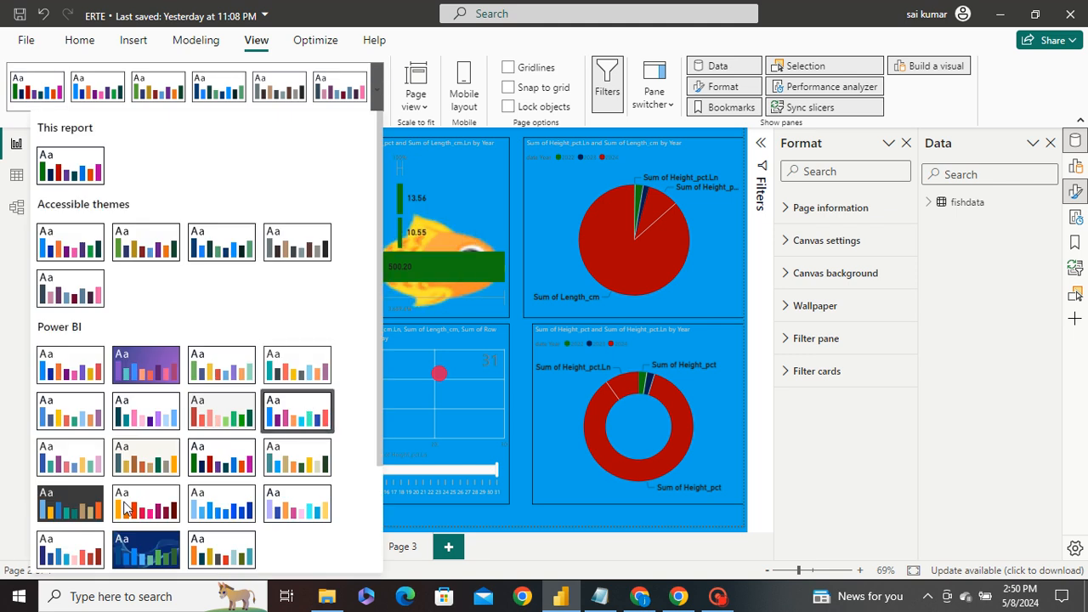
{"action": "scroll", "coordinate": [281, 431], "scroll_direction": "down", "scroll_amount": 3}
{"action": "left_click", "coordinate": [83, 379]}
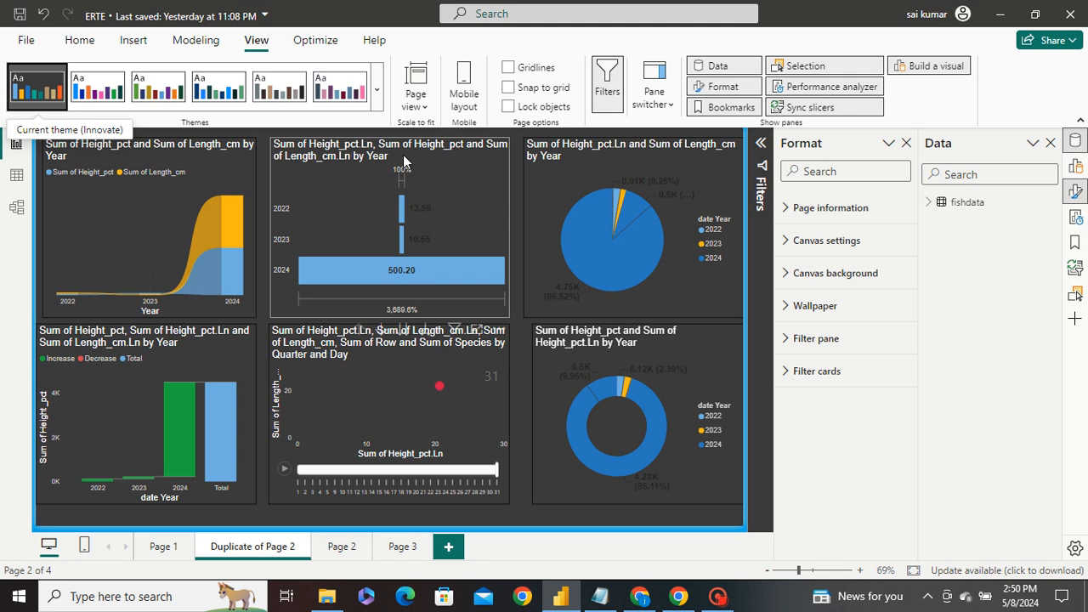
{"action": "left_click", "coordinate": [379, 84]}
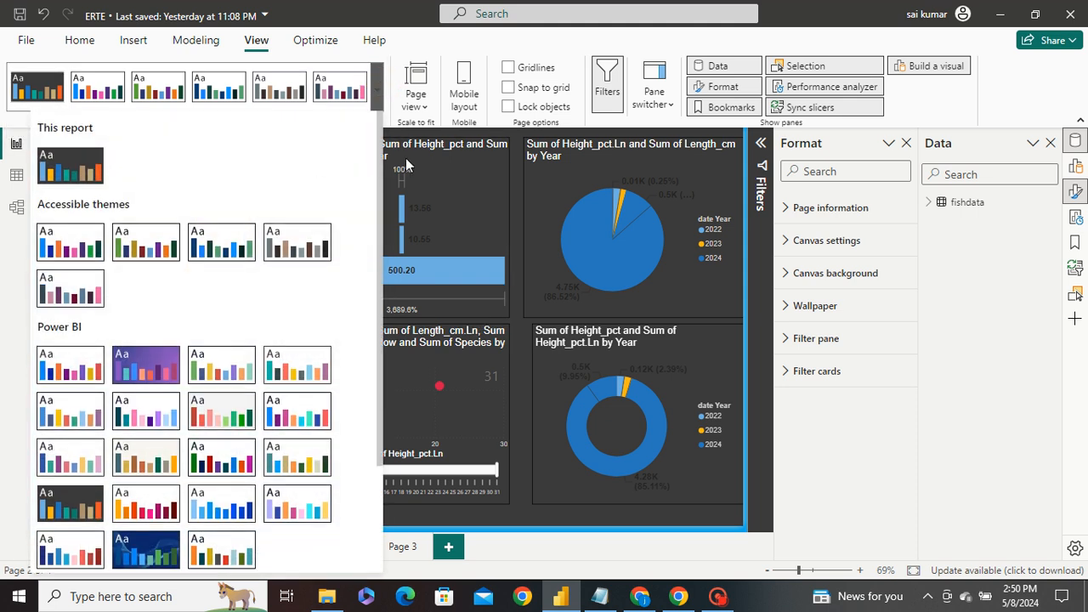
Try the Fit to width and Actual size page views and look over the page at actual size
{"action": "left_click", "coordinate": [418, 108]}
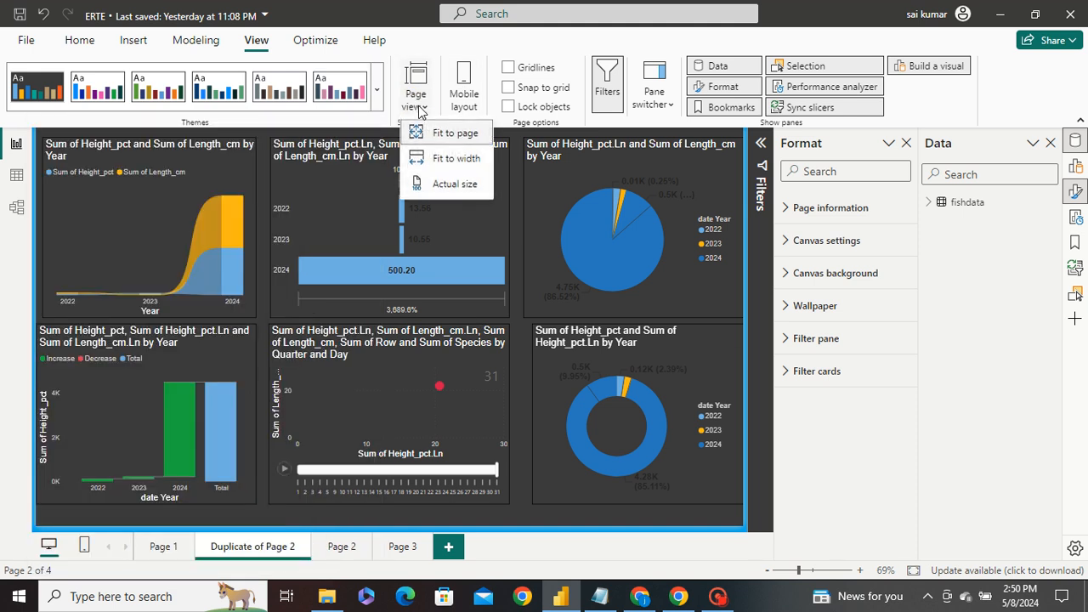
{"action": "left_click", "coordinate": [449, 161]}
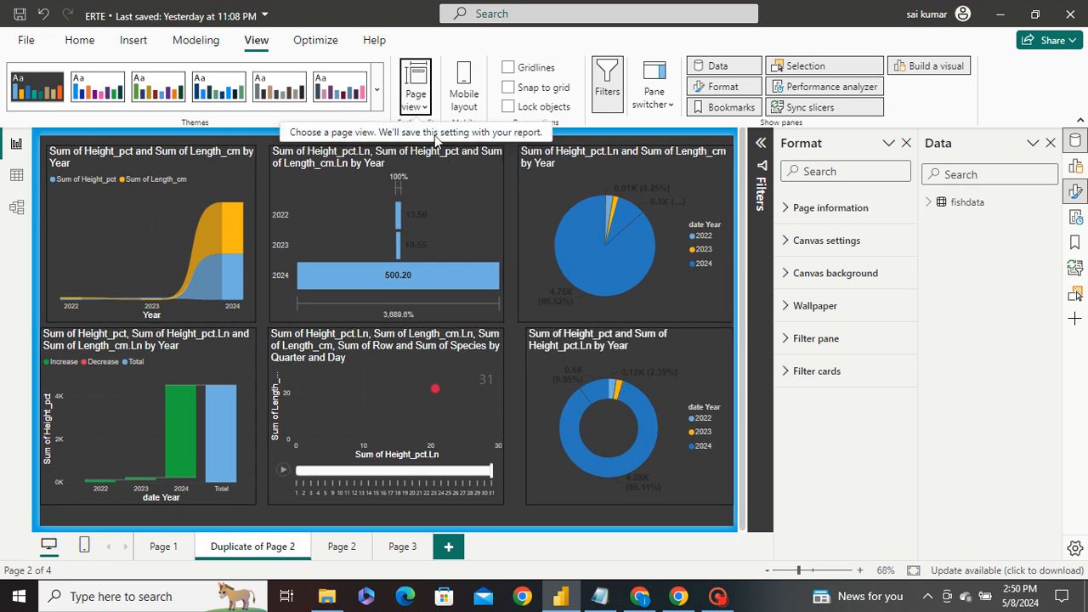
{"action": "left_click", "coordinate": [417, 79]}
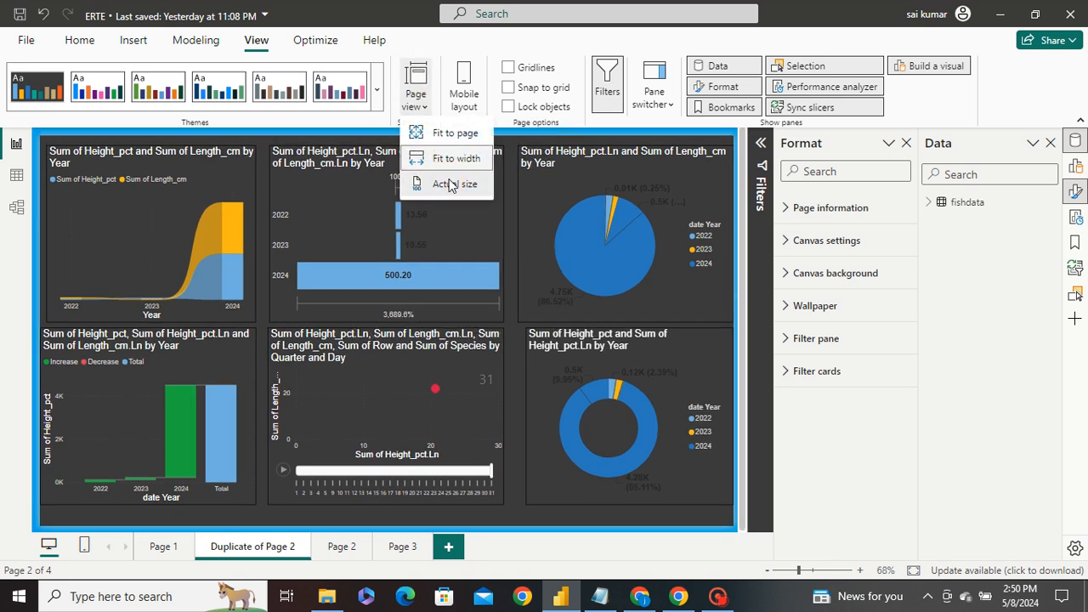
{"action": "left_click", "coordinate": [450, 184]}
{"action": "scroll", "coordinate": [564, 328], "scroll_direction": "down", "scroll_amount": 1}
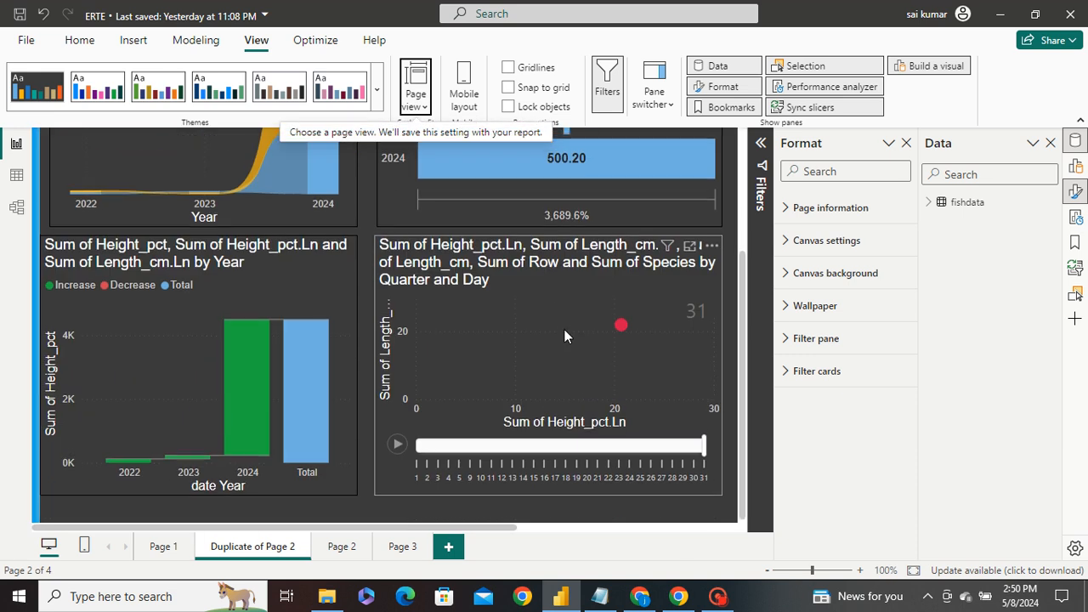
{"action": "scroll", "coordinate": [563, 336], "scroll_direction": "up", "scroll_amount": 3}
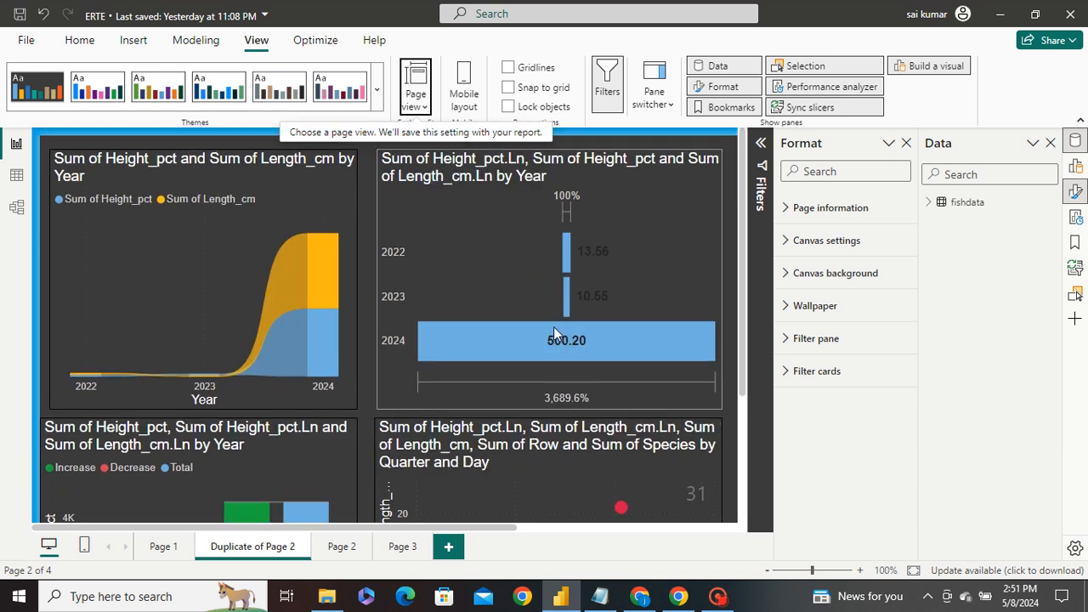
{"action": "scroll", "coordinate": [553, 333], "scroll_direction": "down", "scroll_amount": 3}
{"action": "scroll", "coordinate": [552, 332], "scroll_direction": "up", "scroll_amount": 3}
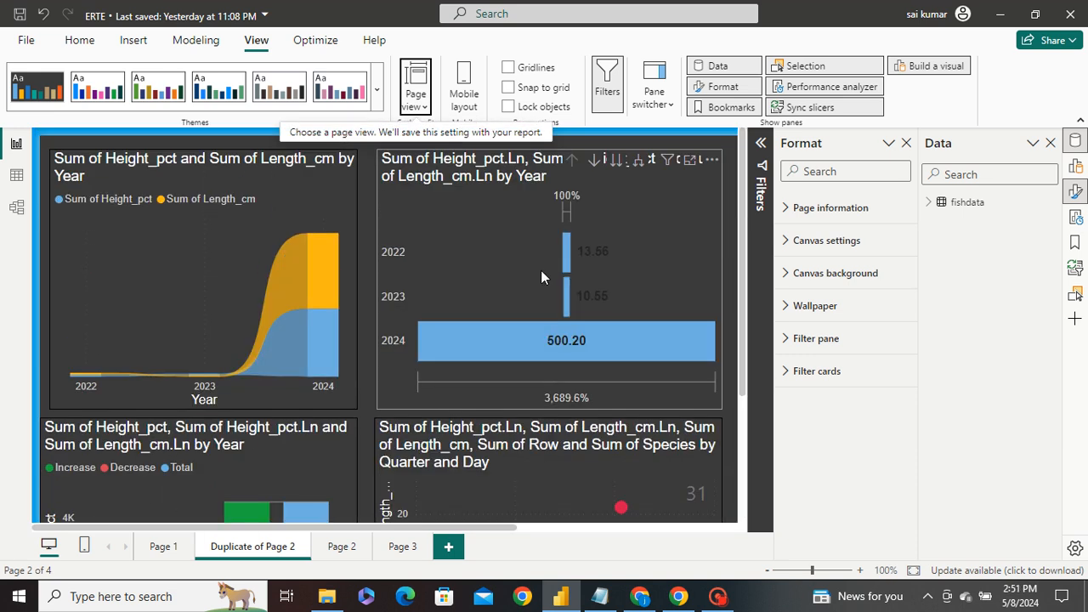
Set the page view to Fit to page
{"action": "left_click", "coordinate": [416, 102]}
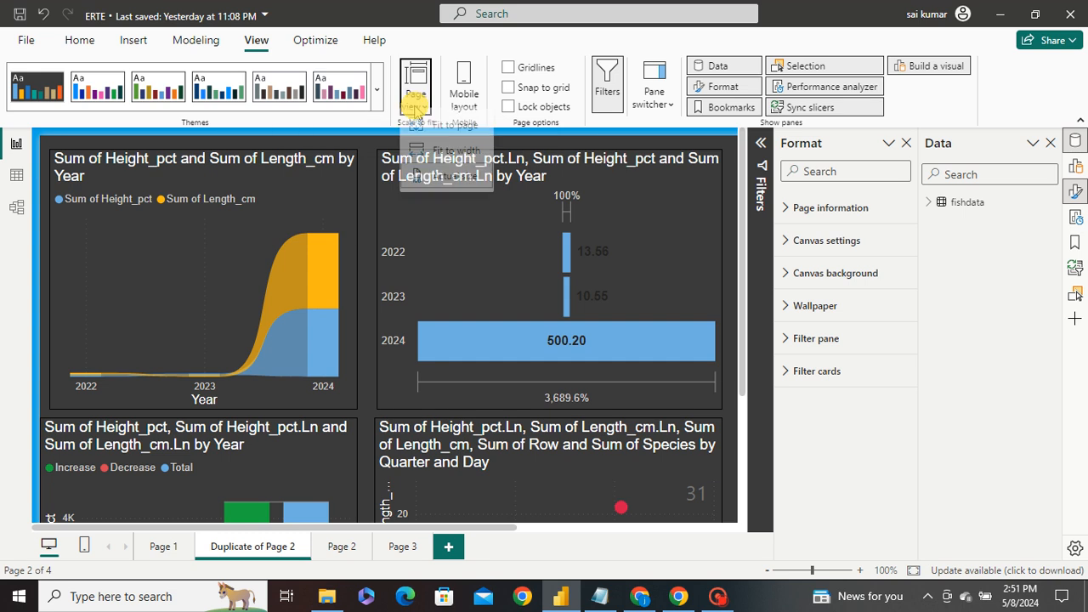
{"action": "left_click", "coordinate": [451, 132]}
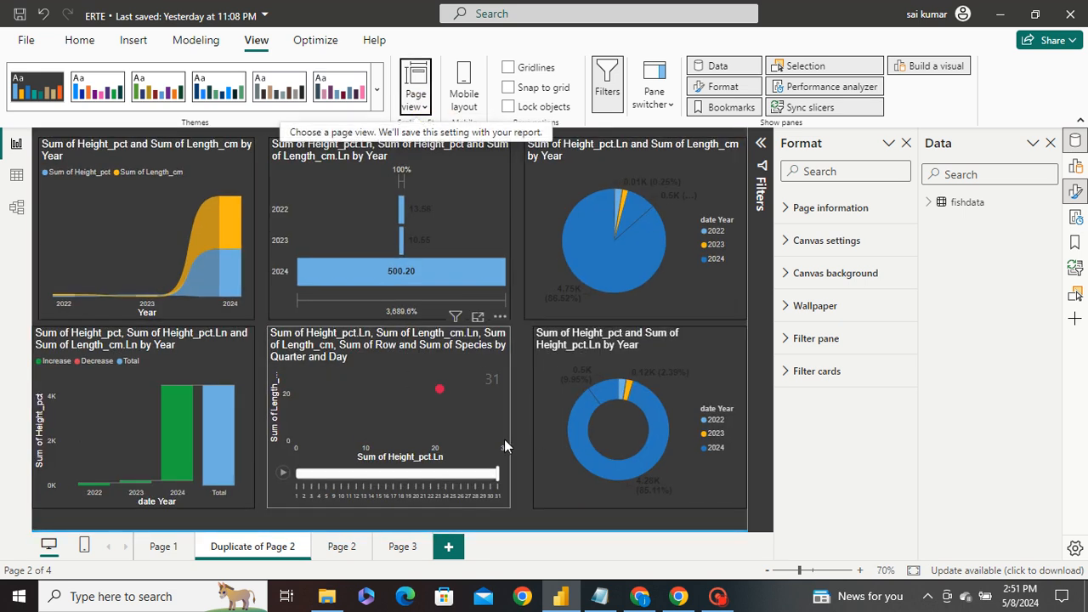
{"action": "left_click", "coordinate": [416, 93]}
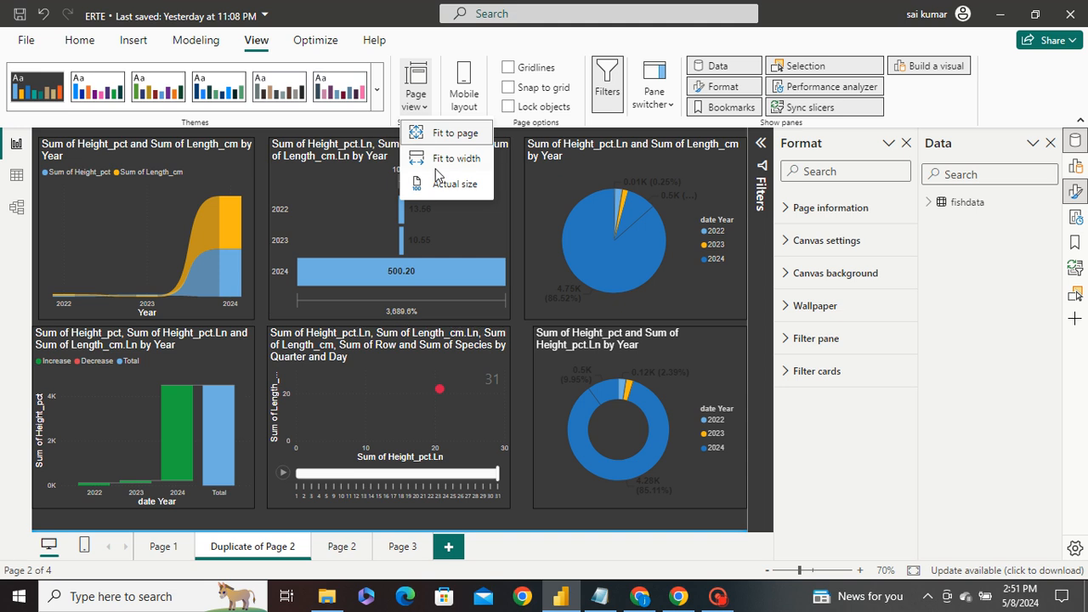
{"action": "left_click", "coordinate": [462, 56]}
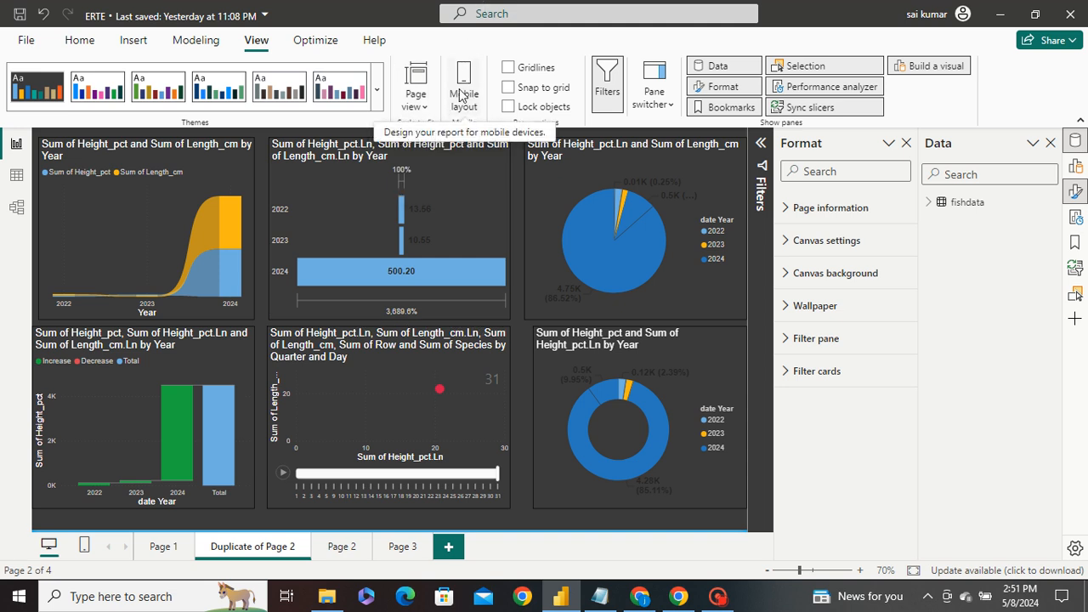
Open the mobile layout and place the area chart and the funnel chart side by side on the phone canvas
{"action": "left_click", "coordinate": [460, 90]}
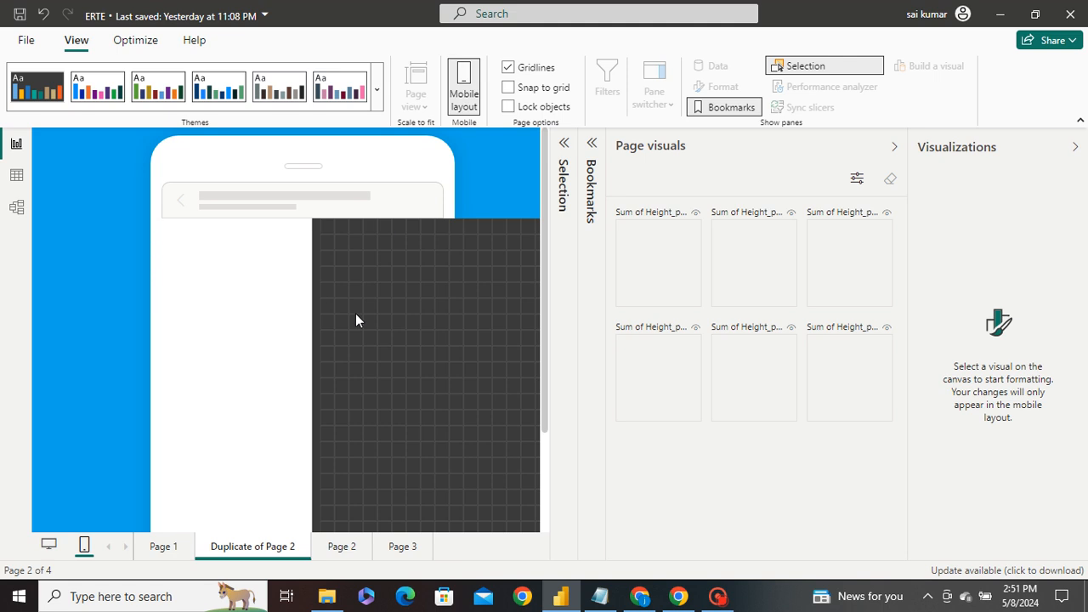
{"action": "left_click_drag", "start_coordinate": [659, 259], "coordinate": [228, 266]}
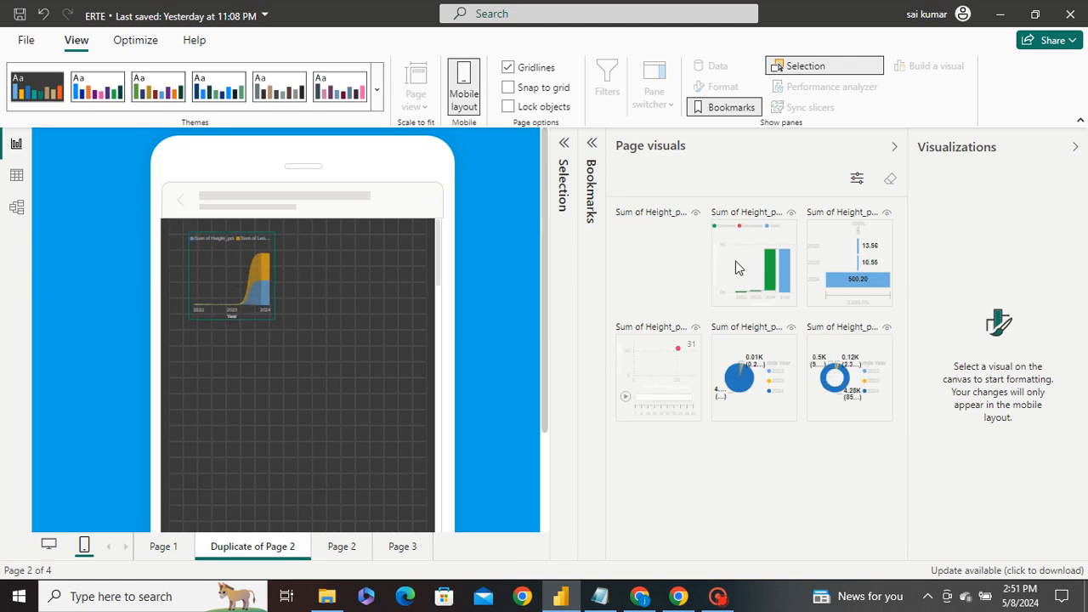
{"action": "left_click_drag", "start_coordinate": [743, 260], "coordinate": [338, 274]}
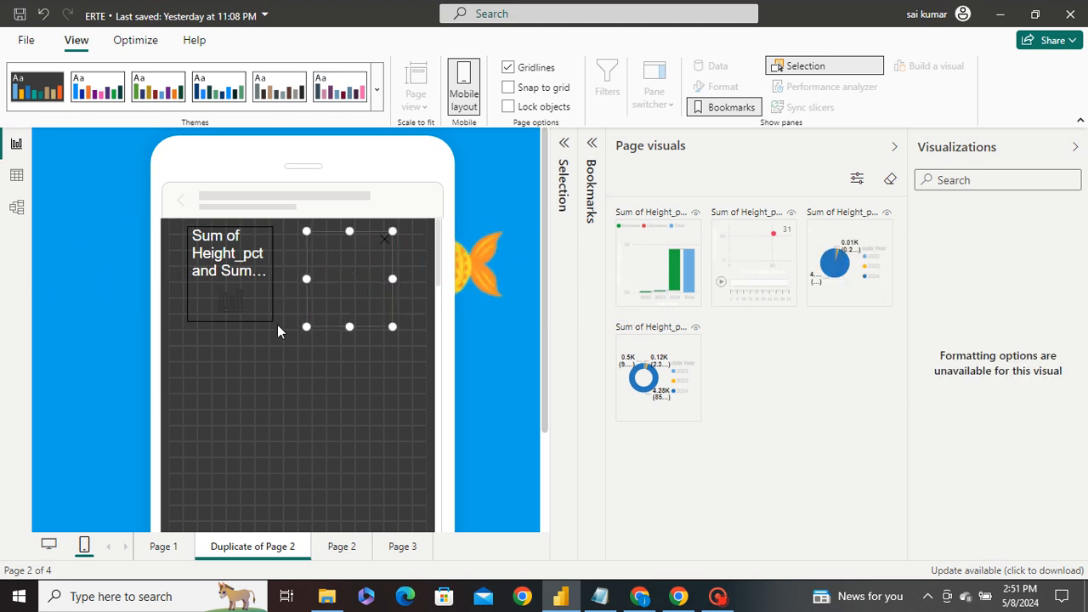
Enlarge the area and funnel charts on the phone canvas and arrange the funnel chart below the area chart
{"action": "left_click_drag", "start_coordinate": [306, 326], "coordinate": [260, 410]}
{"action": "left_click_drag", "start_coordinate": [368, 244], "coordinate": [382, 352]}
{"action": "left_click", "coordinate": [274, 321]}
{"action": "left_click_drag", "start_coordinate": [277, 359], "coordinate": [393, 343]}
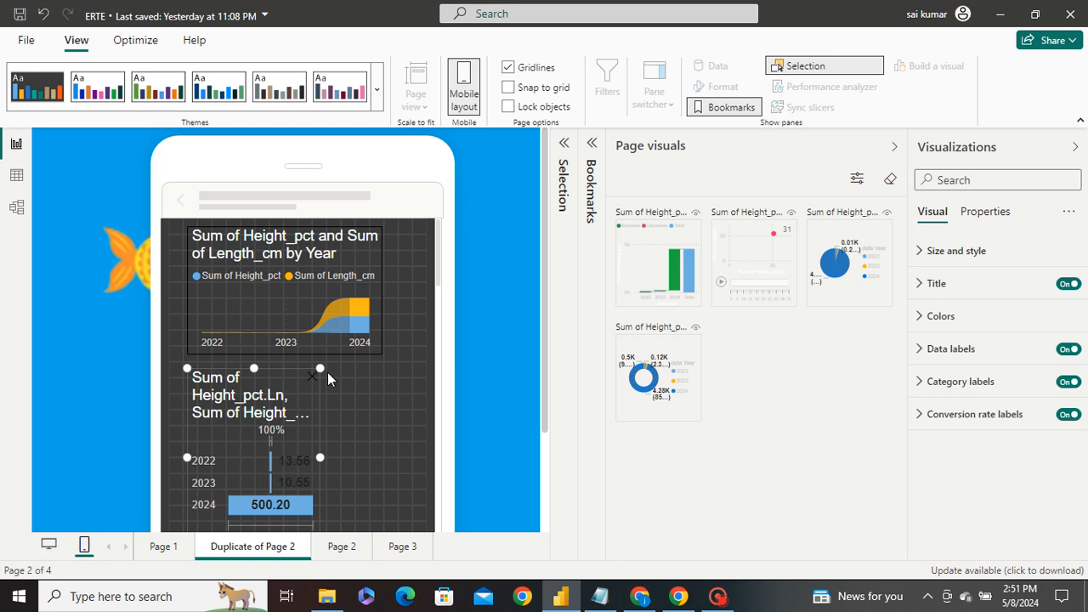
{"action": "left_click", "coordinate": [299, 385]}
{"action": "left_click_drag", "start_coordinate": [299, 385], "coordinate": [278, 385]}
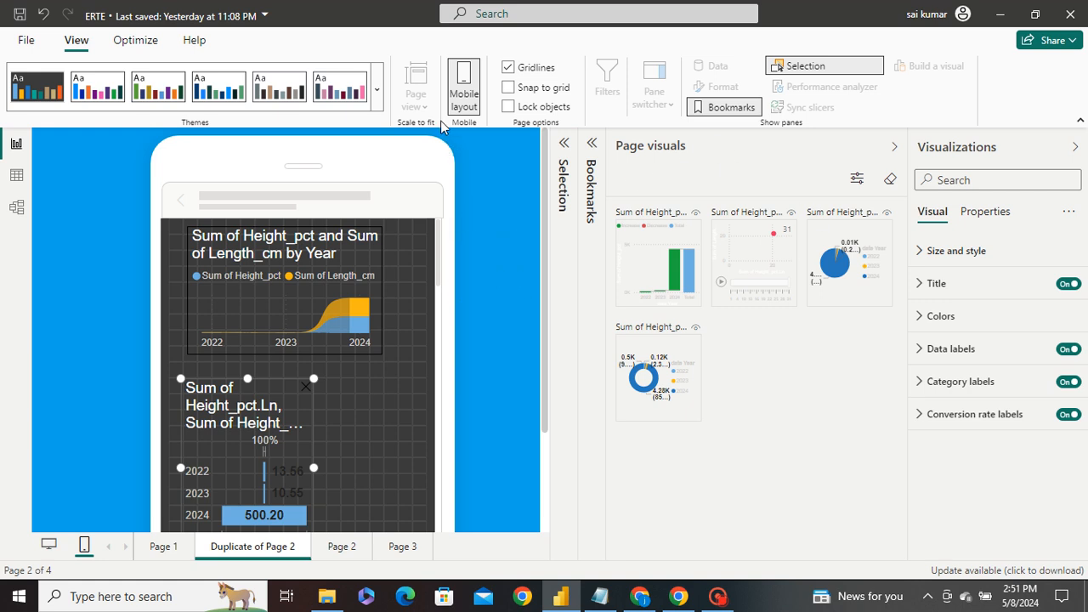
Leave the mobile layout and show gridlines on the report page
{"action": "left_click", "coordinate": [463, 84]}
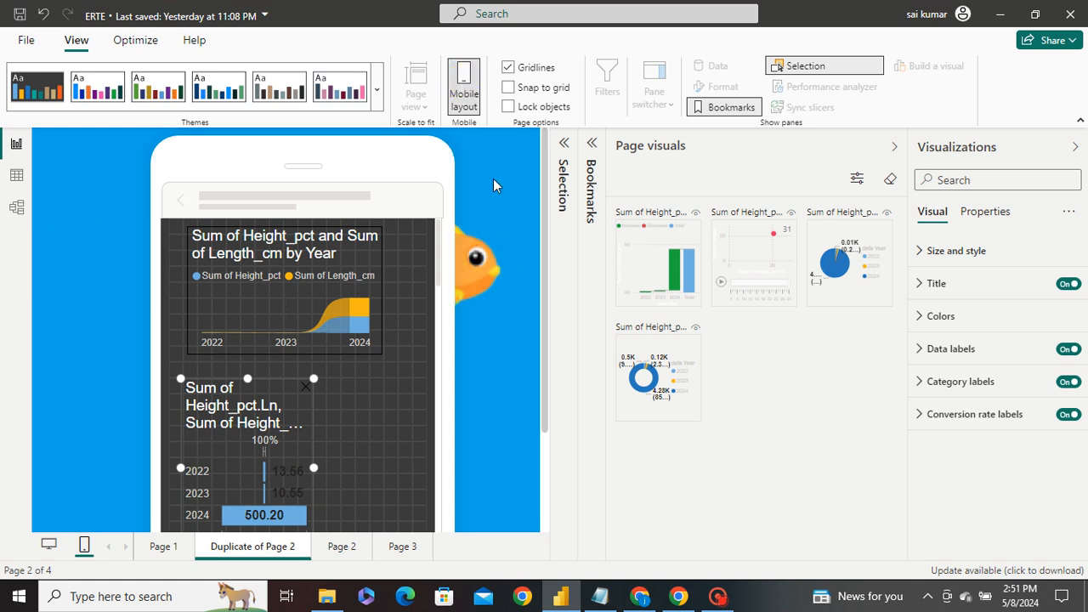
{"action": "left_click", "coordinate": [510, 70]}
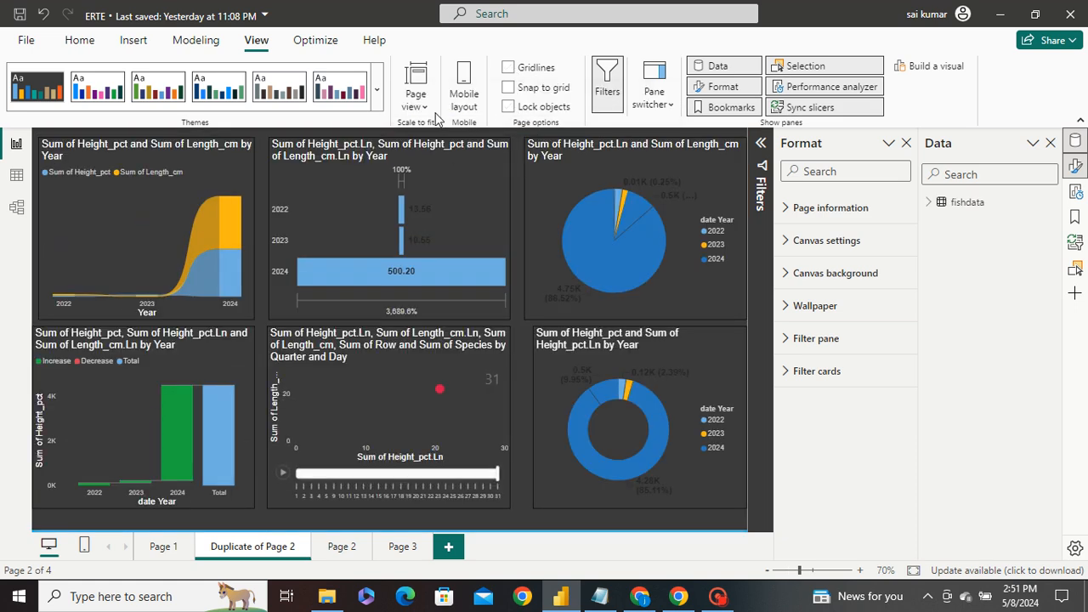
{"action": "left_click", "coordinate": [510, 69]}
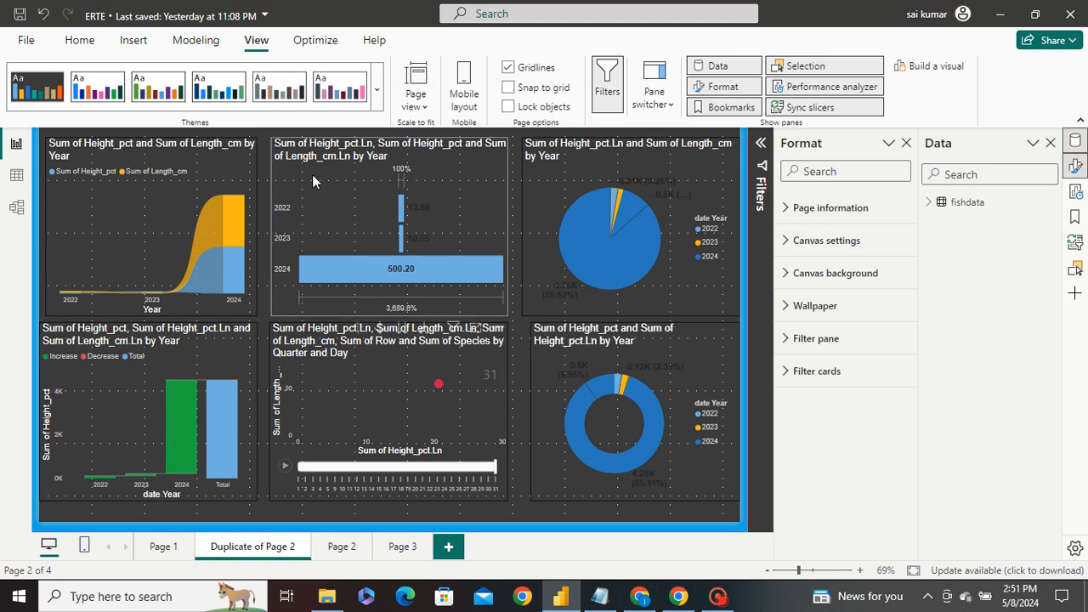
Nudge the funnel, scatter and donut charts slightly on the page to line them up with the gridlines
{"action": "left_click", "coordinate": [304, 149]}
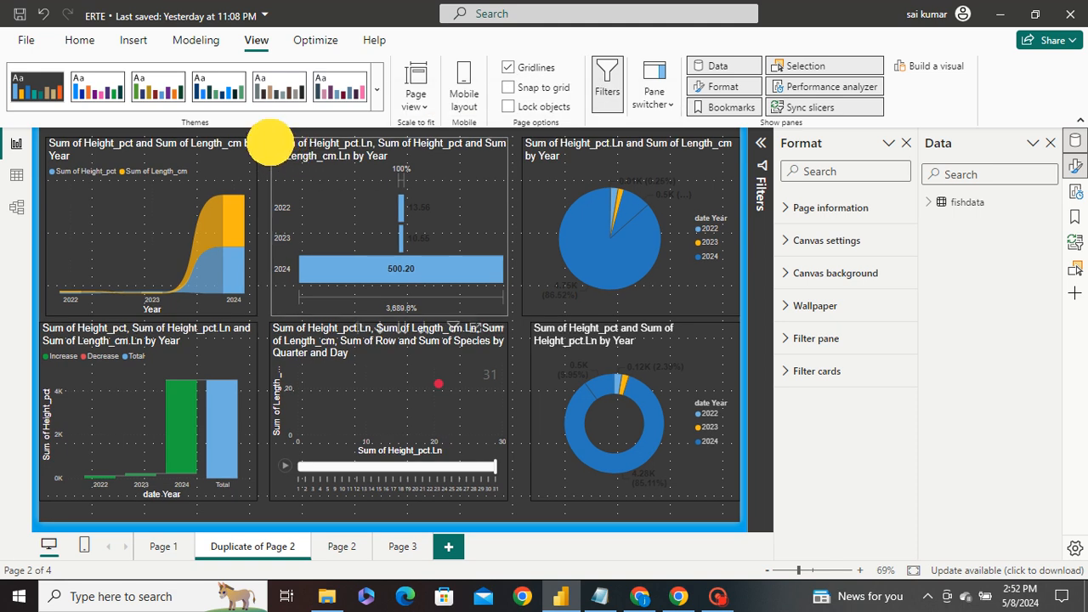
{"action": "mouse_move", "coordinate": [362, 150]}
{"action": "left_mouse_down"}
{"action": "mouse_move", "coordinate": [299, 155]}
{"action": "mouse_move", "coordinate": [336, 158]}
{"action": "mouse_move", "coordinate": [315, 134]}
{"action": "mouse_move", "coordinate": [377, 139]}
{"action": "left_mouse_up"}
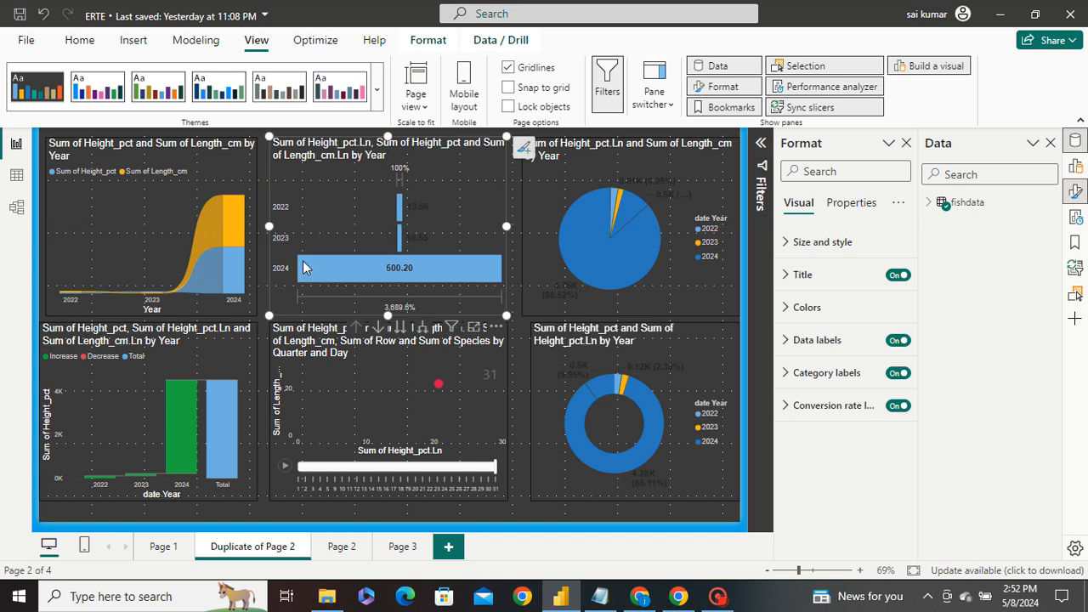
{"action": "left_click", "coordinate": [288, 335]}
{"action": "left_click_drag", "start_coordinate": [278, 347], "coordinate": [296, 328]}
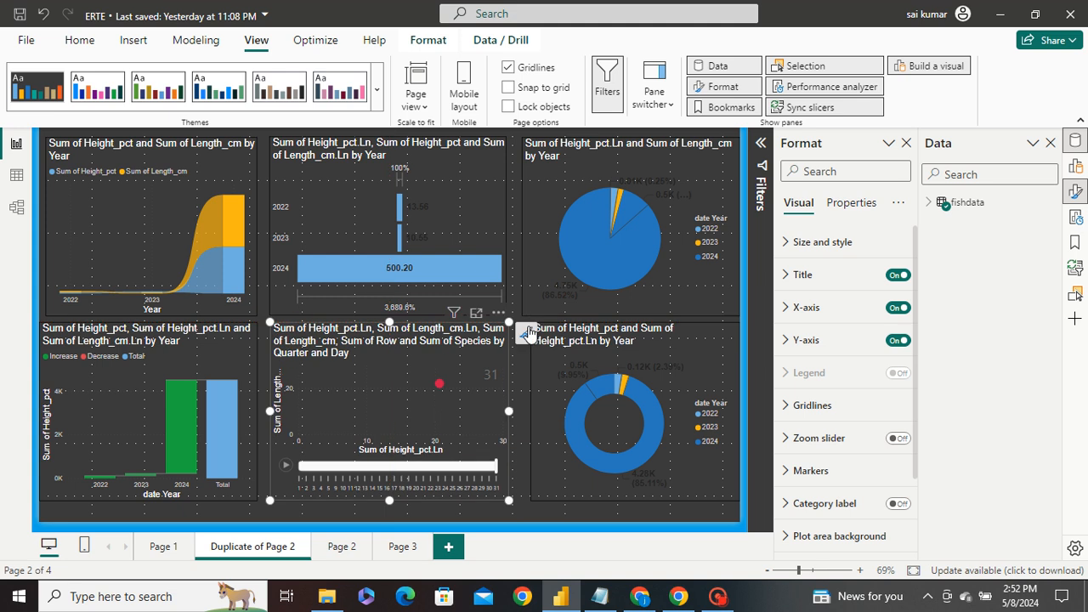
{"action": "left_click_drag", "start_coordinate": [538, 342], "coordinate": [548, 338]}
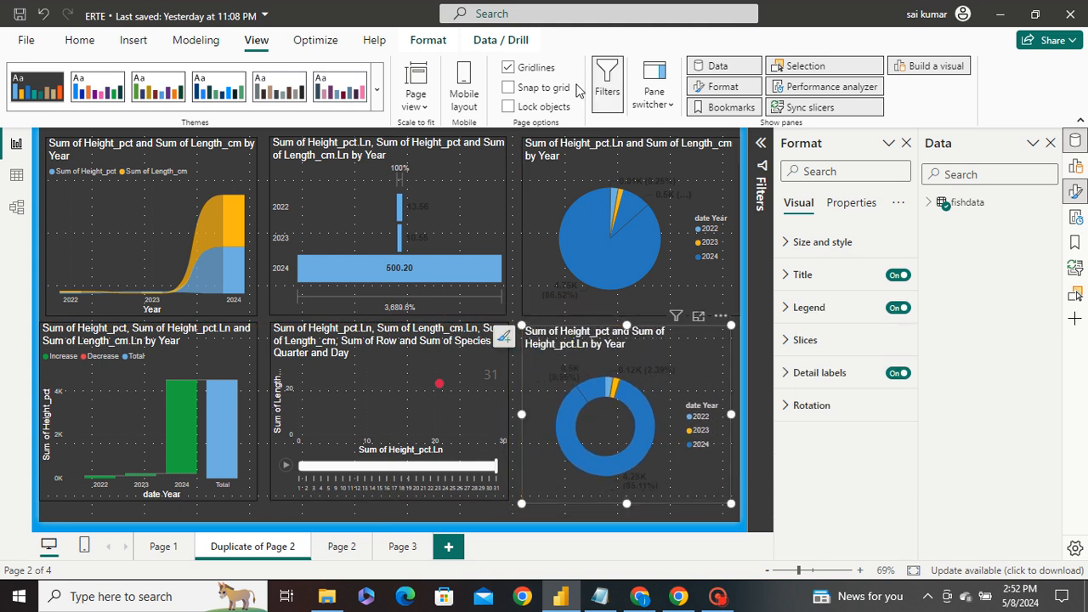
Turn on Snap to grid, switching the gridlines off and on again
{"action": "left_click", "coordinate": [514, 70]}
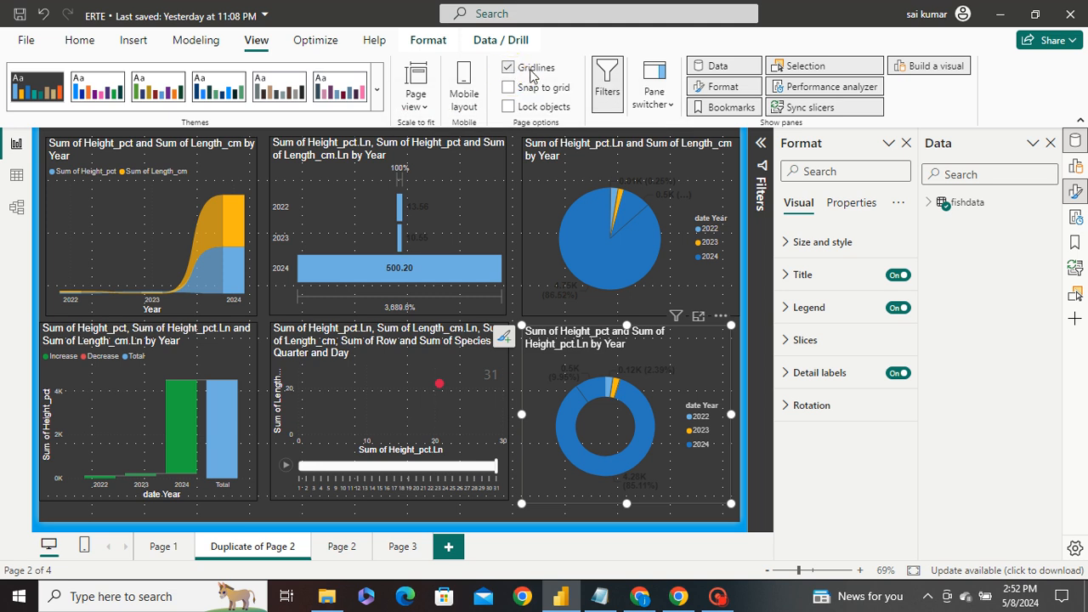
{"action": "left_click", "coordinate": [531, 74]}
{"action": "left_click", "coordinate": [508, 88]}
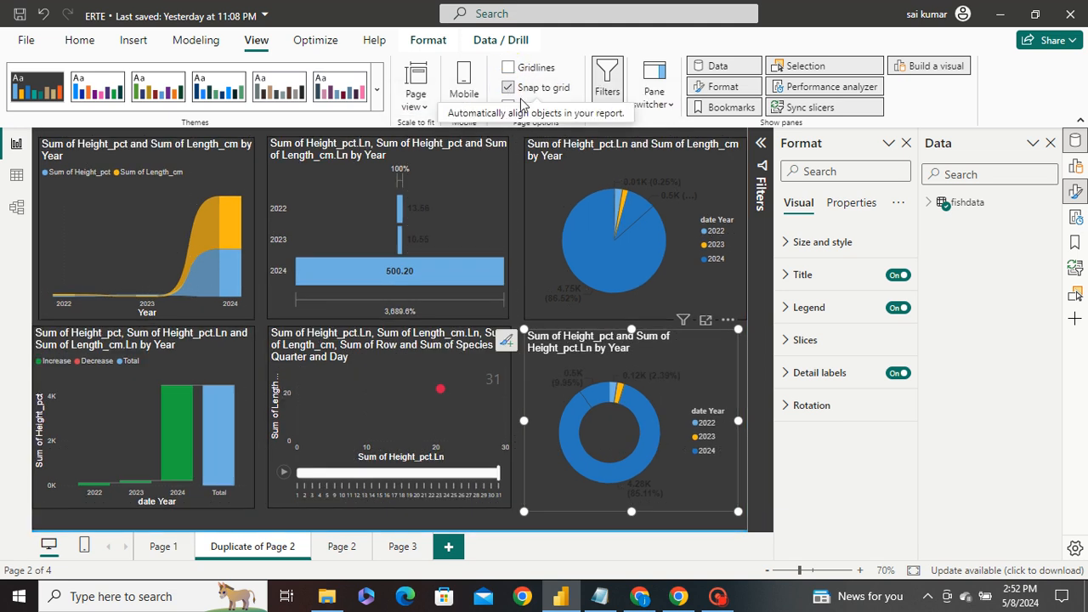
{"action": "left_click", "coordinate": [509, 69]}
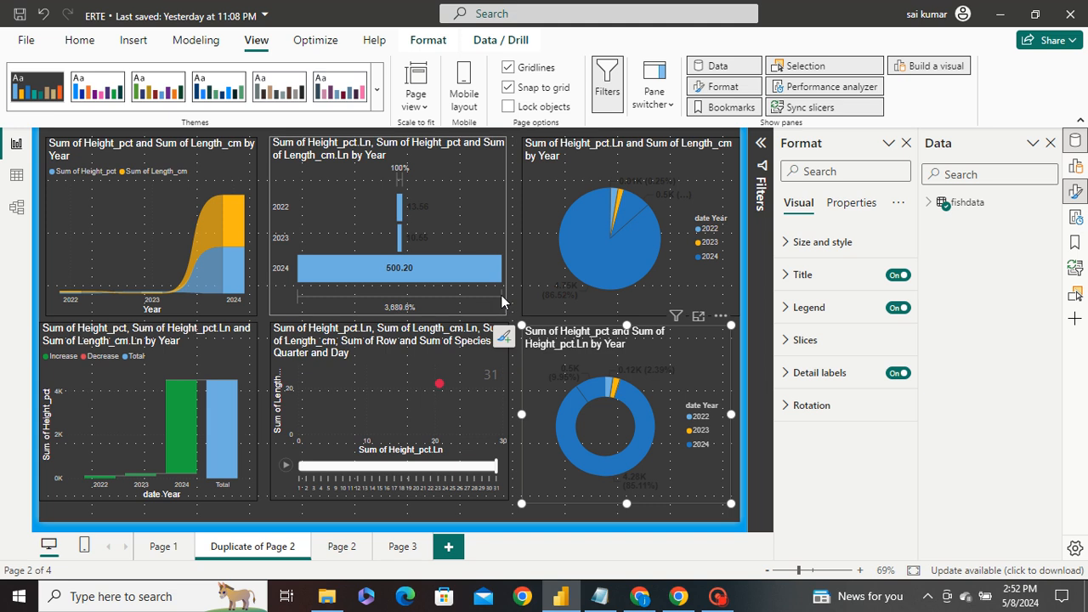
Move the funnel chart slightly down and left on the grid, and enlarge the pie chart from its lower-left corner
{"action": "left_click_drag", "start_coordinate": [489, 144], "coordinate": [440, 153]}
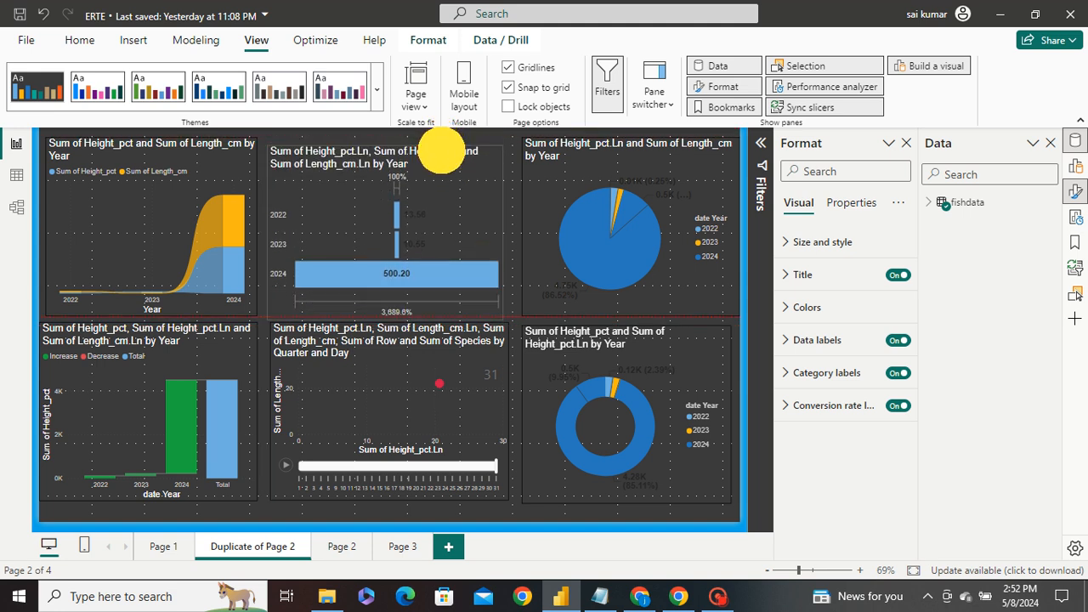
{"action": "left_click_drag", "start_coordinate": [528, 146], "coordinate": [534, 146]}
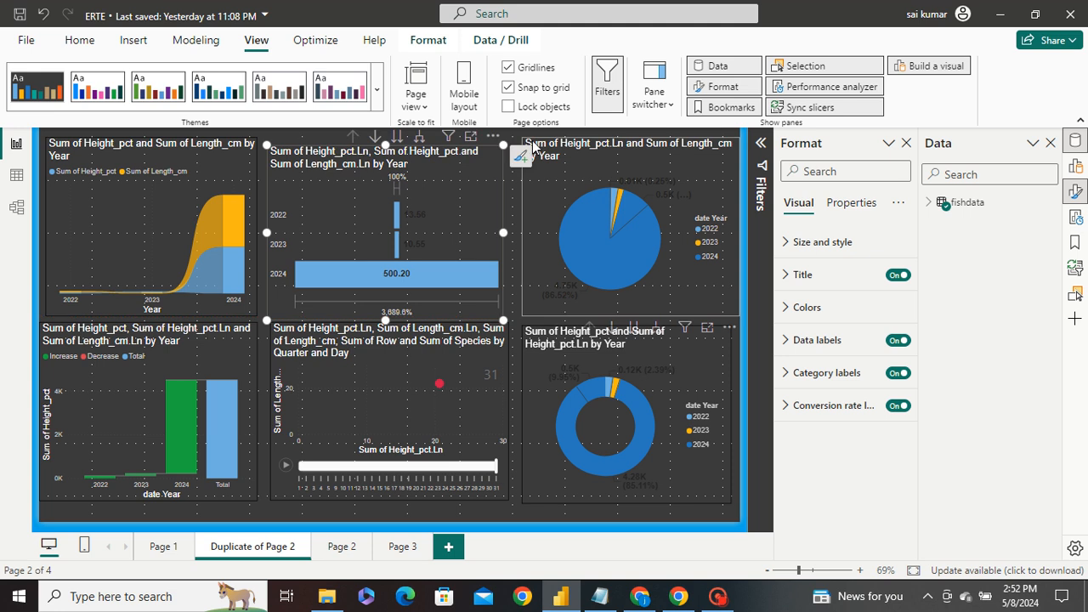
{"action": "left_click", "coordinate": [541, 146]}
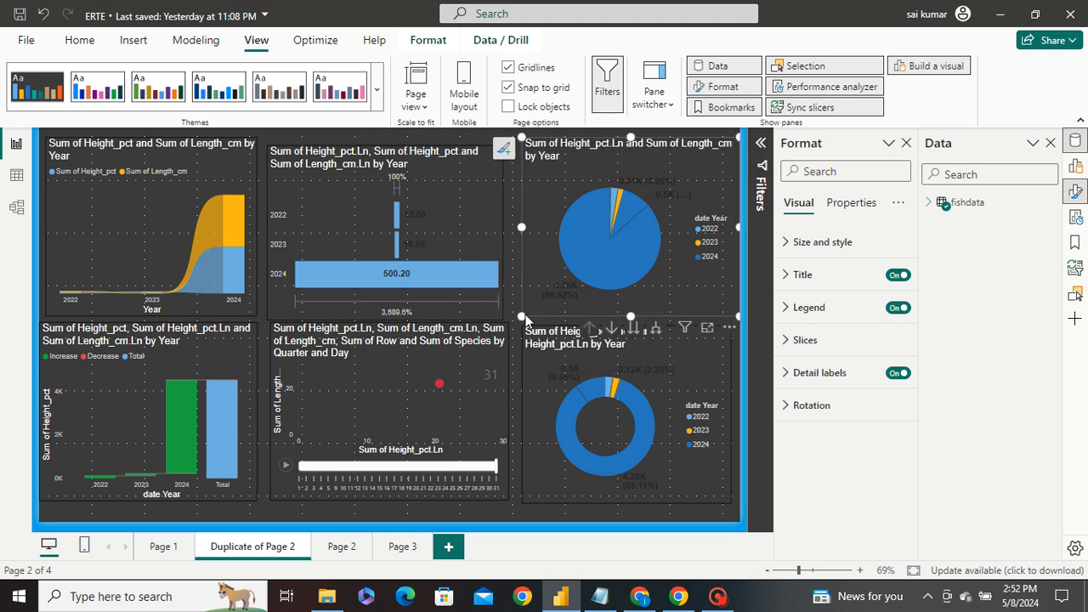
{"action": "mouse_move", "coordinate": [524, 317]}
{"action": "left_mouse_down"}
{"action": "mouse_move", "coordinate": [522, 297]}
{"action": "mouse_move", "coordinate": [512, 316]}
{"action": "left_mouse_up"}
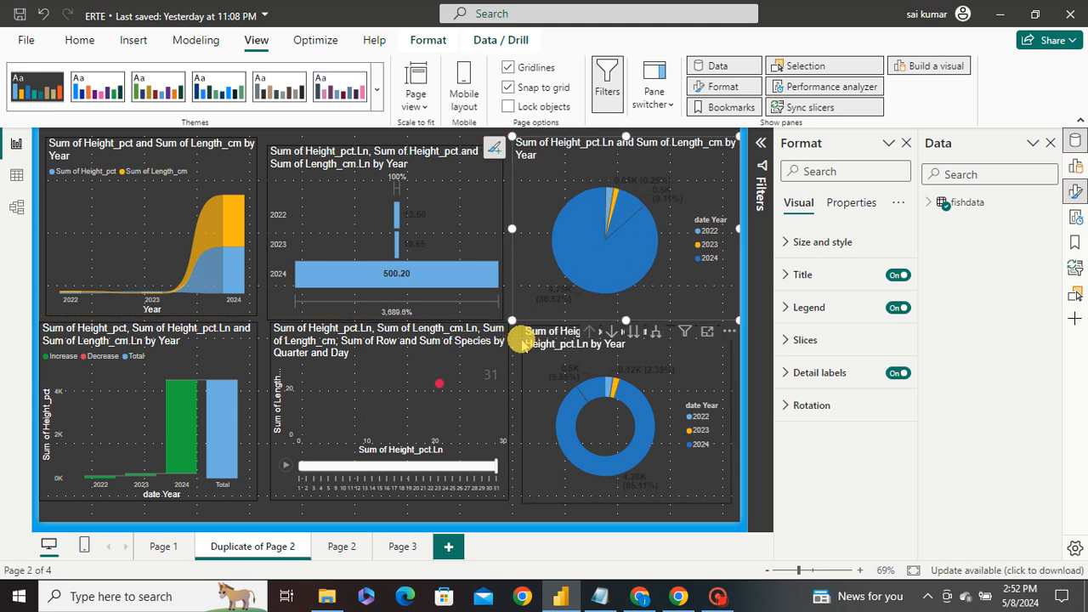
Shift the donut and scatter charts slightly left on the grid so they line up with the charts above them
{"action": "left_click", "coordinate": [517, 336]}
{"action": "left_click", "coordinate": [524, 335]}
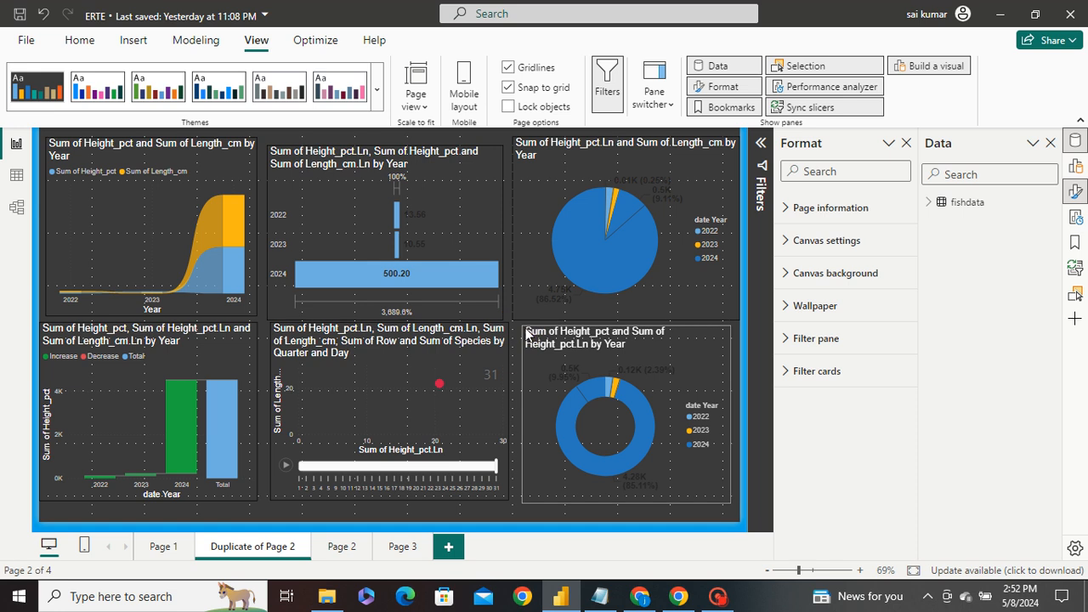
{"action": "left_click", "coordinate": [523, 332]}
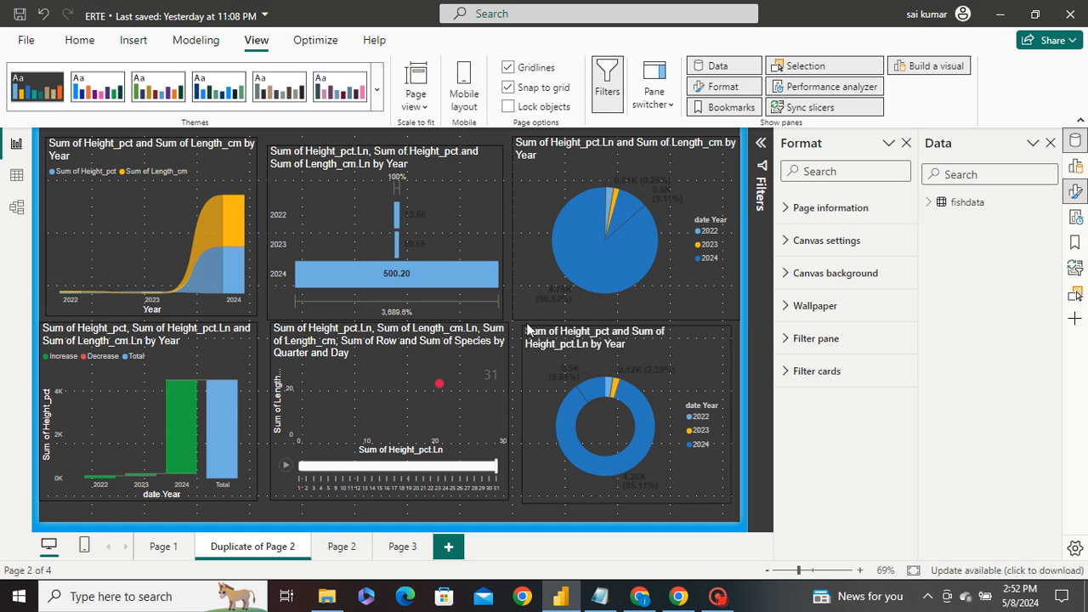
{"action": "left_click", "coordinate": [530, 334]}
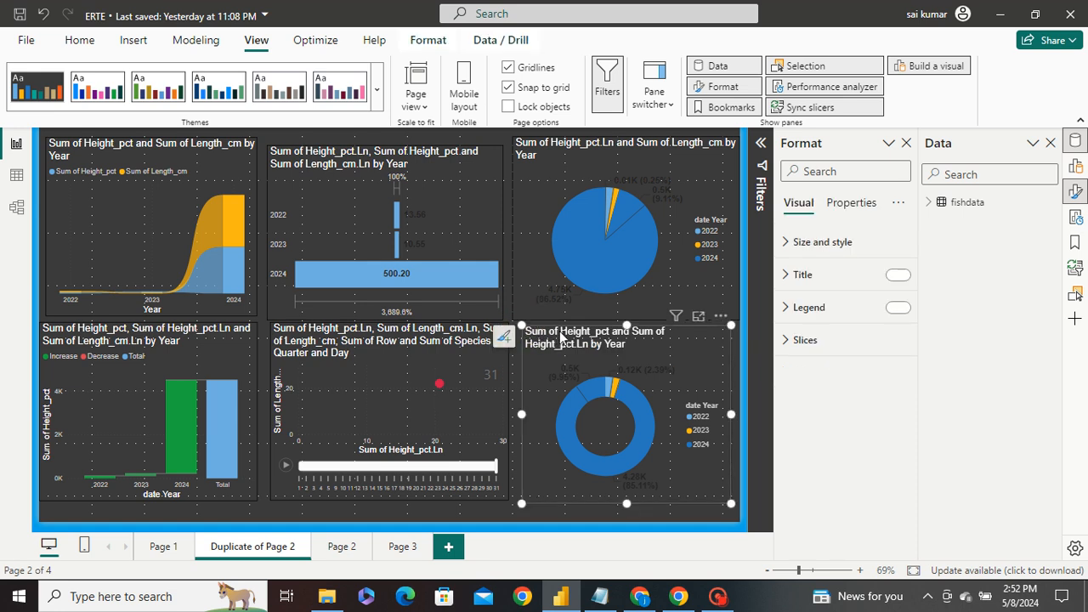
{"action": "left_click_drag", "start_coordinate": [570, 332], "coordinate": [559, 331]}
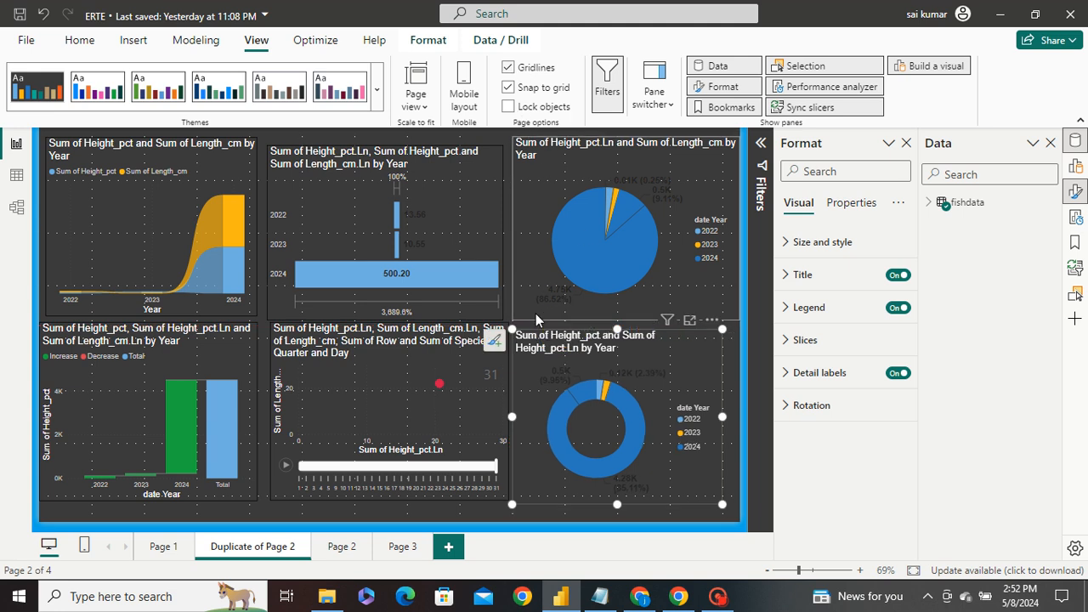
{"action": "left_click_drag", "start_coordinate": [523, 332], "coordinate": [459, 334]}
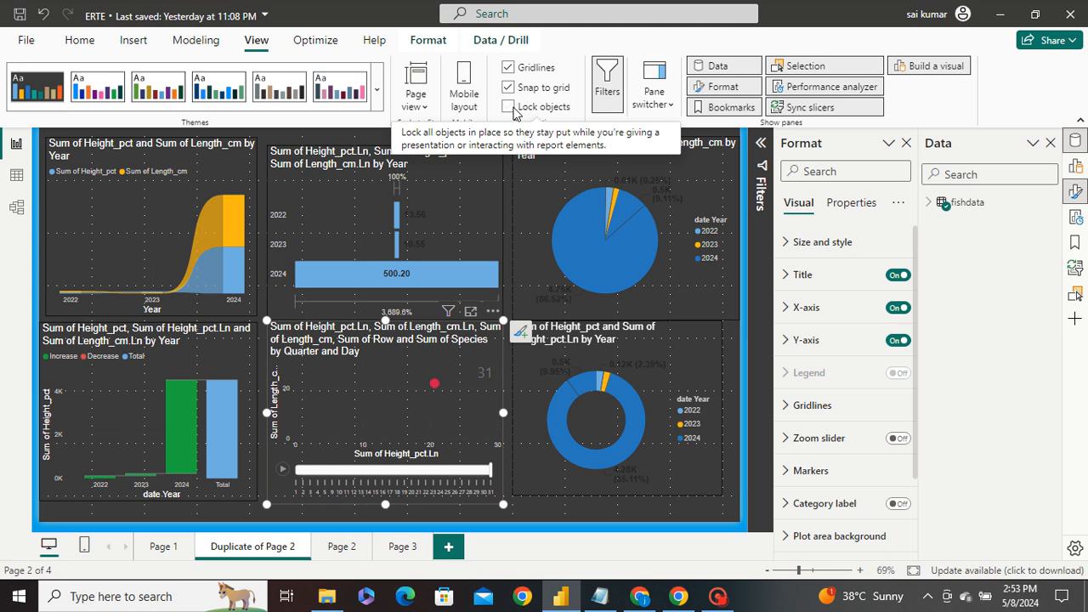
Lock the objects on the page and try to move the funnel and ribbon charts
{"action": "left_click", "coordinate": [510, 108]}
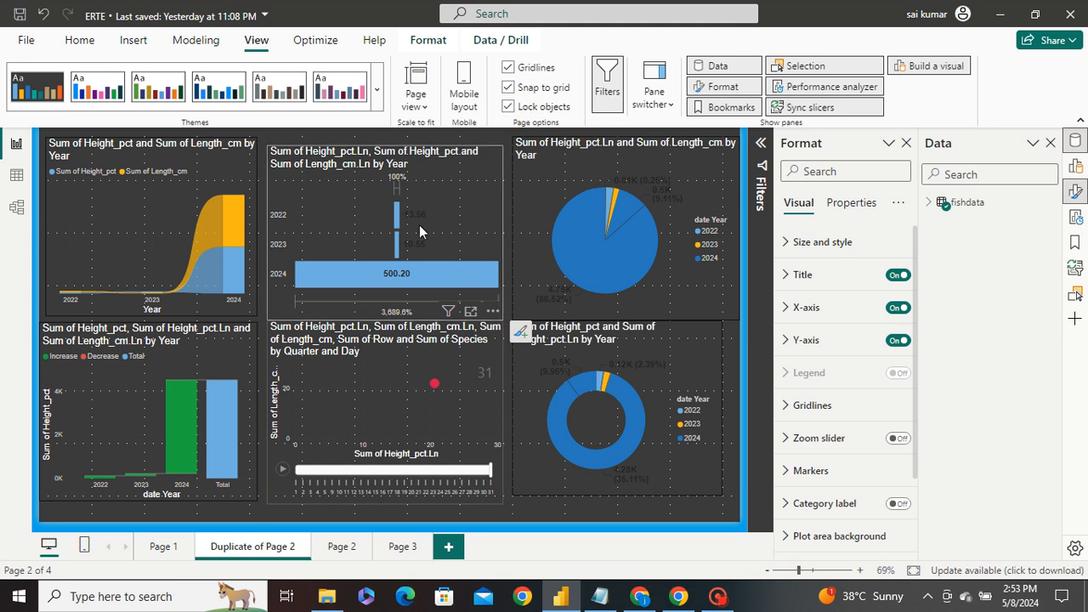
{"action": "left_click_drag", "start_coordinate": [337, 177], "coordinate": [147, 174]}
{"action": "left_click_drag", "start_coordinate": [189, 285], "coordinate": [315, 309]}
Unlock the objects, move the ribbon chart slightly down and right, and lock the objects again
{"action": "left_click", "coordinate": [508, 107]}
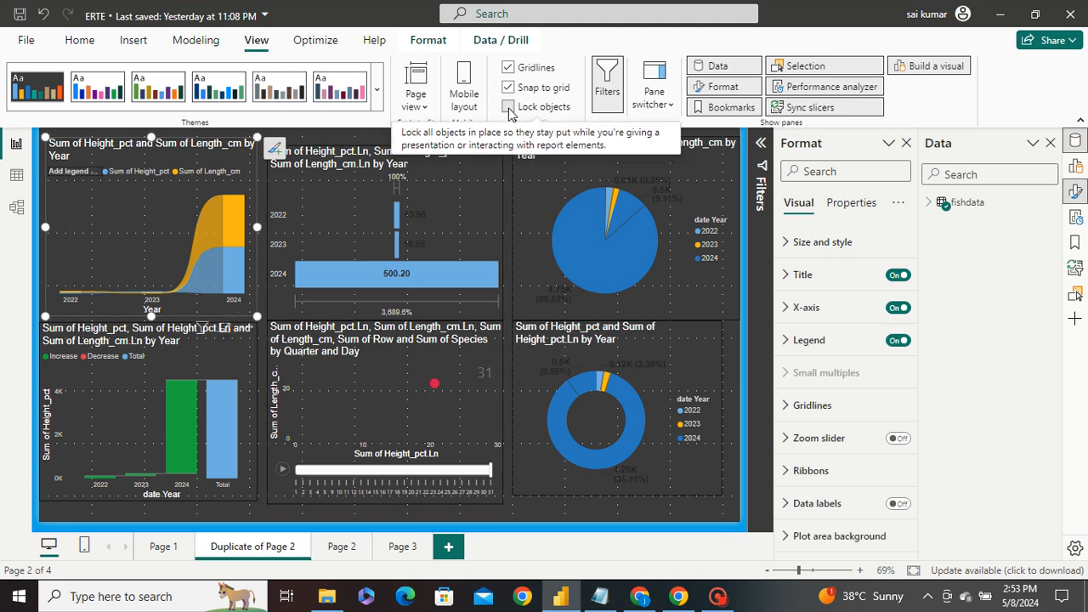
{"action": "mouse_move", "coordinate": [234, 141]}
{"action": "left_mouse_down"}
{"action": "mouse_move", "coordinate": [309, 165]}
{"action": "mouse_move", "coordinate": [229, 152]}
{"action": "left_mouse_up"}
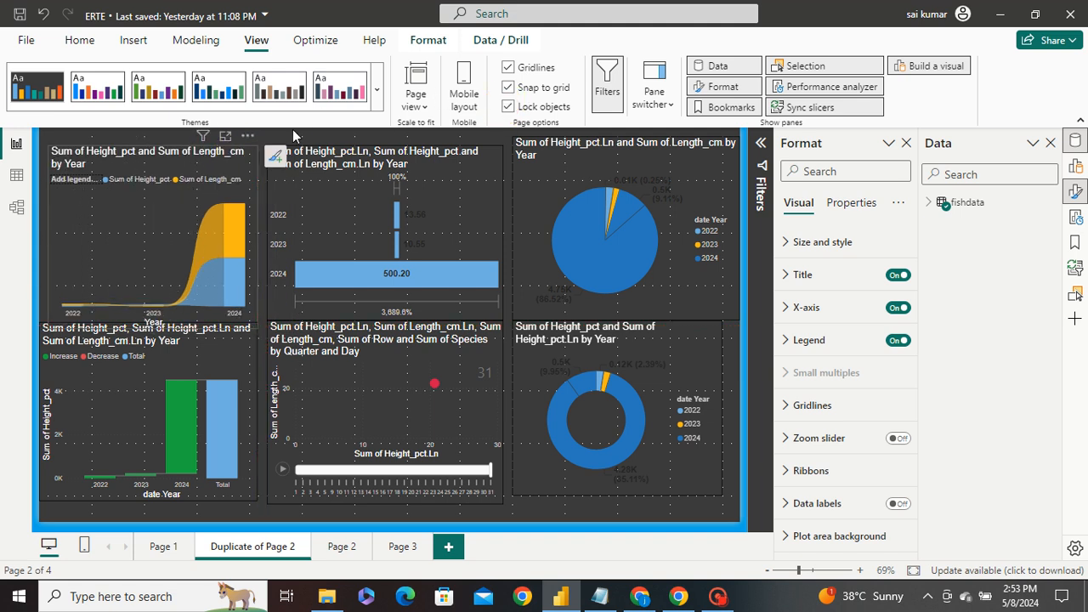
Try to move the locked funnel, pie, donut and scatter charts on the report page
{"action": "left_click", "coordinate": [337, 159]}
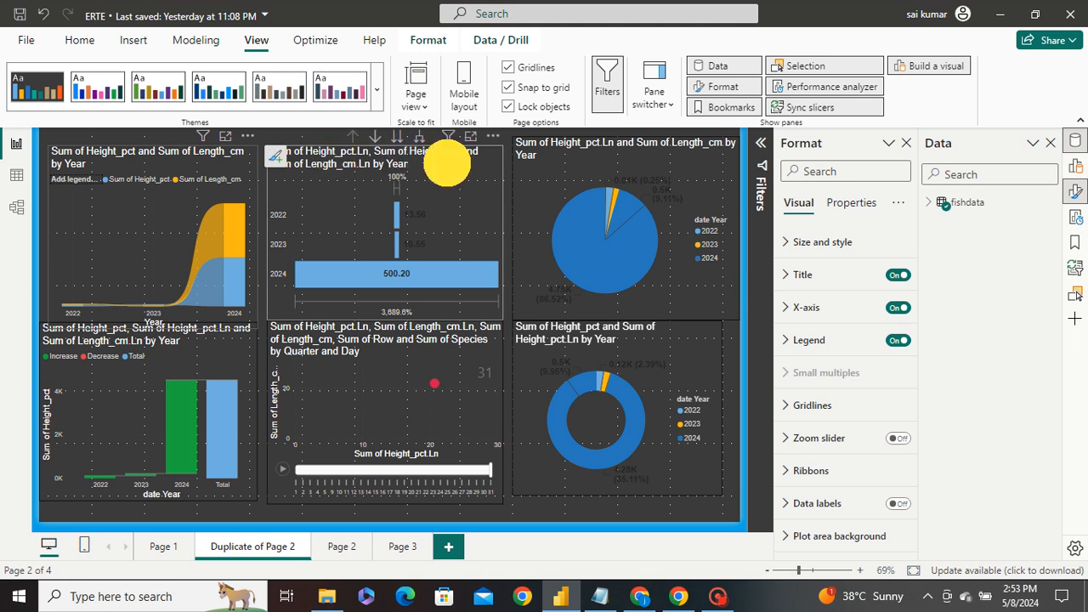
{"action": "left_click", "coordinate": [383, 187]}
{"action": "left_click", "coordinate": [310, 151]}
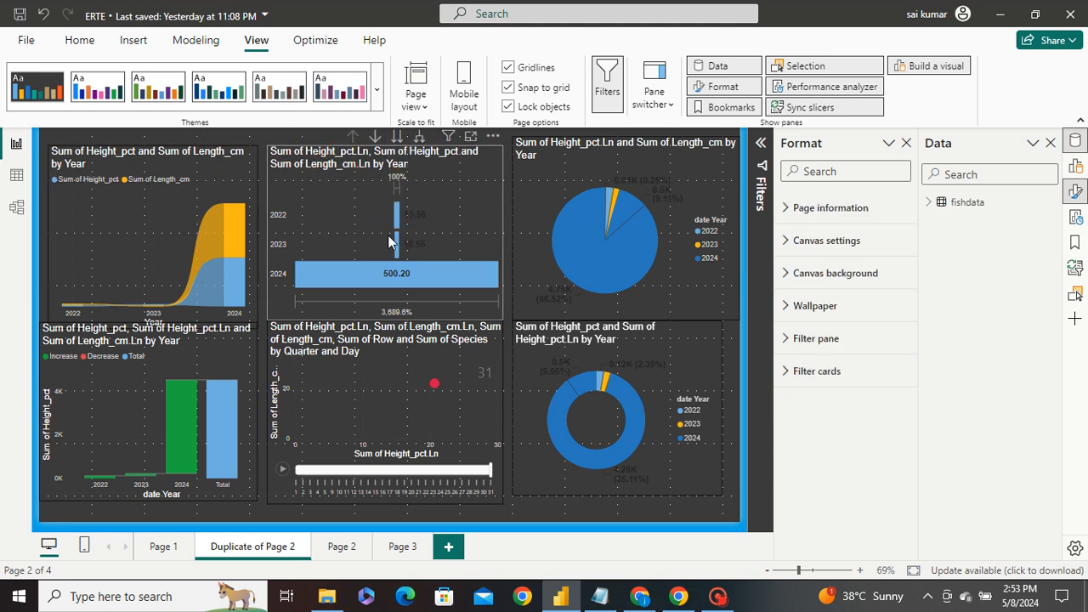
{"action": "left_click", "coordinate": [304, 326]}
{"action": "left_click", "coordinate": [299, 310]}
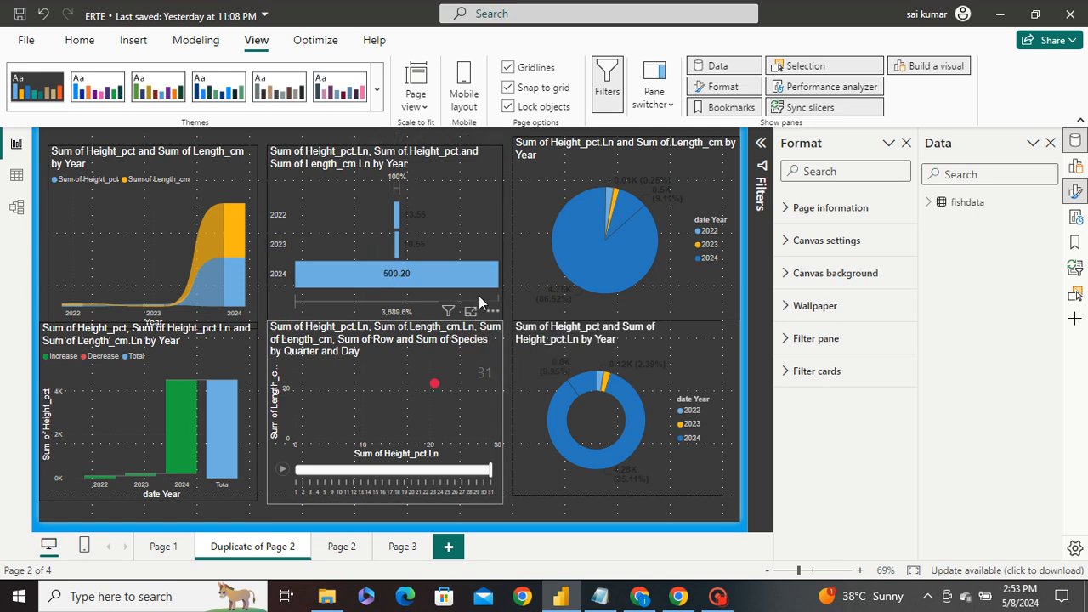
{"action": "left_click", "coordinate": [343, 193]}
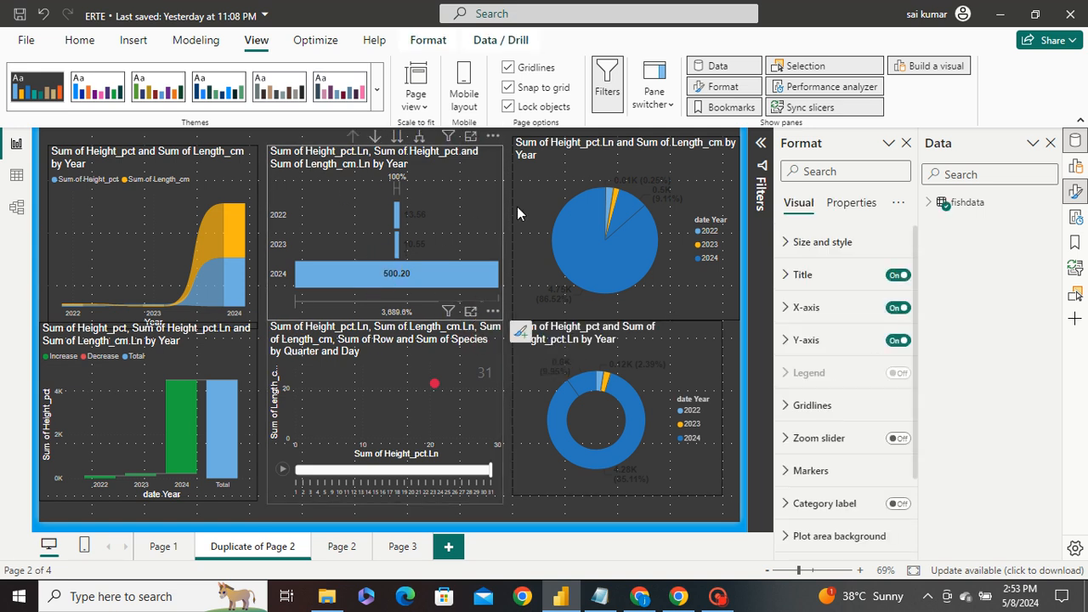
{"action": "left_click", "coordinate": [325, 212]}
{"action": "left_click", "coordinate": [545, 186]}
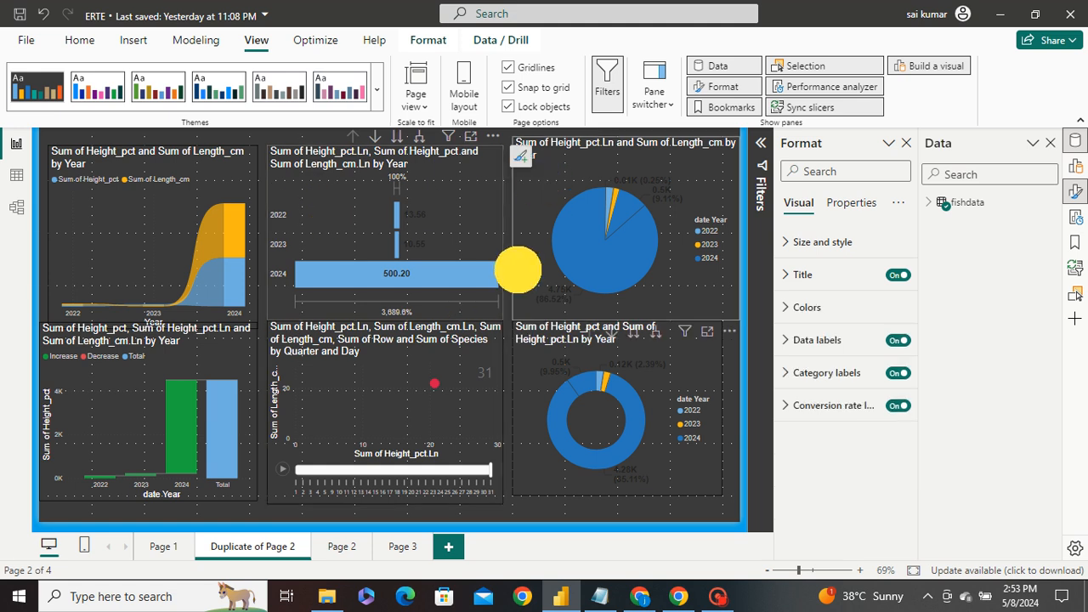
{"action": "left_click", "coordinate": [530, 369]}
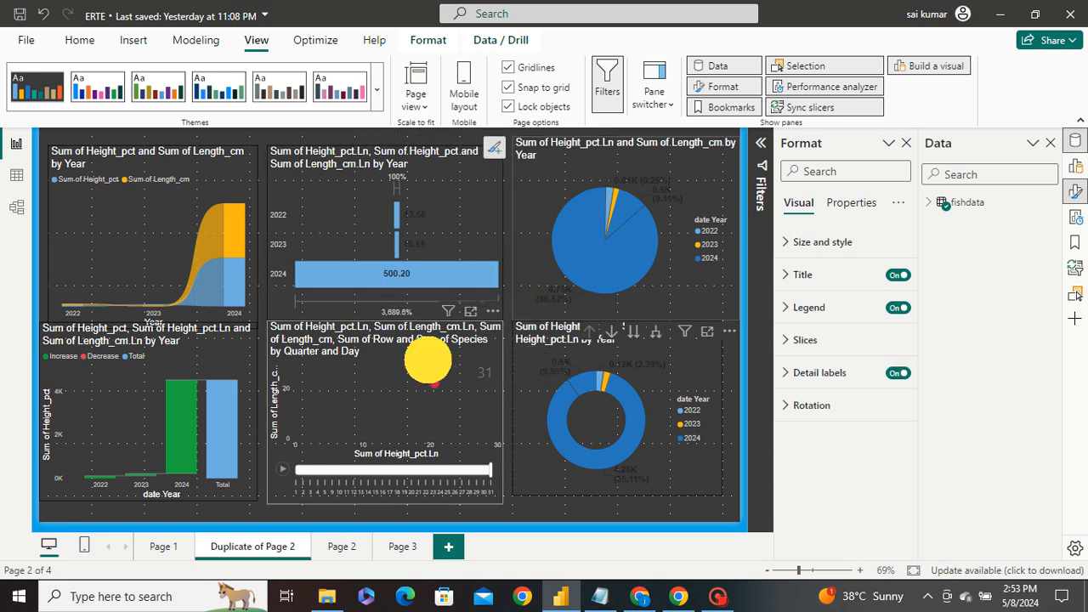
{"action": "left_click", "coordinate": [427, 360]}
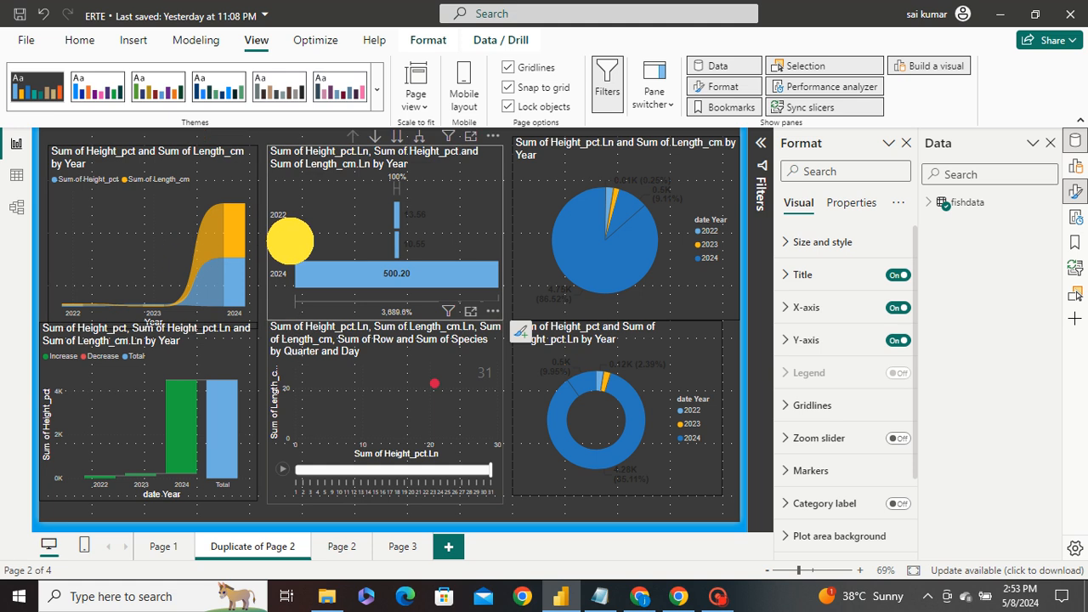
{"action": "left_click", "coordinate": [557, 164]}
{"action": "left_click", "coordinate": [393, 187]}
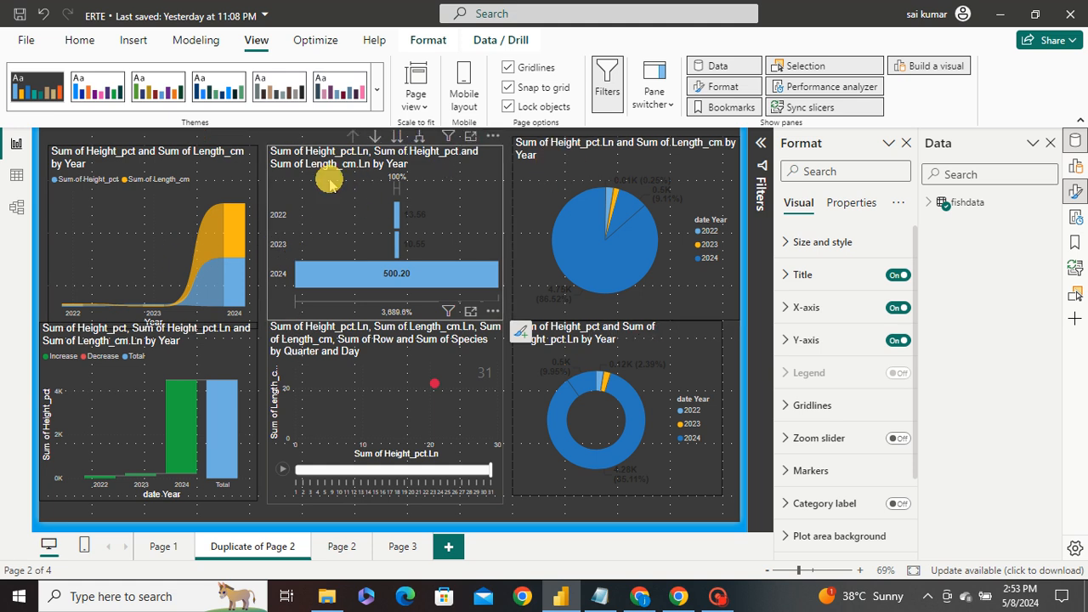
{"action": "left_click", "coordinate": [275, 137]}
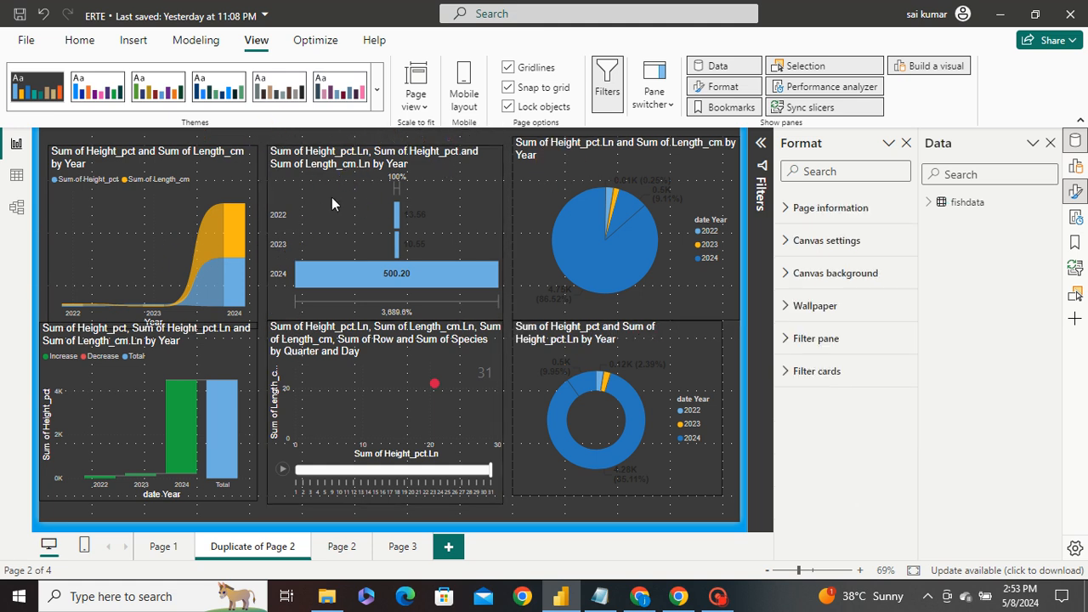
Try the Tidal theme on the report, followed by the grey and brown accessible theme
{"action": "left_click", "coordinate": [378, 93]}
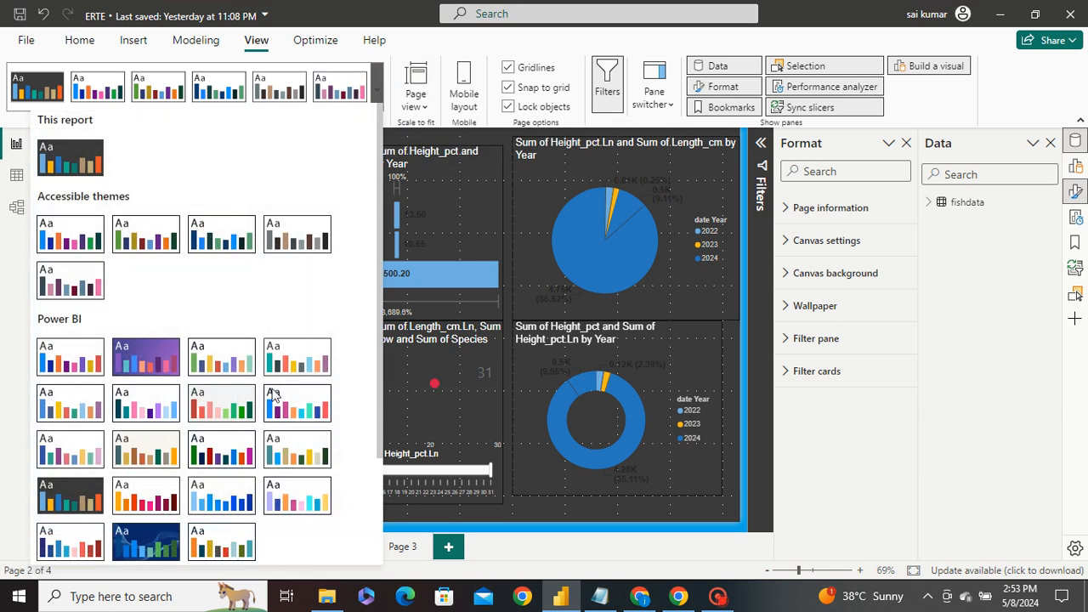
{"action": "scroll", "coordinate": [274, 440], "scroll_direction": "down", "scroll_amount": 3}
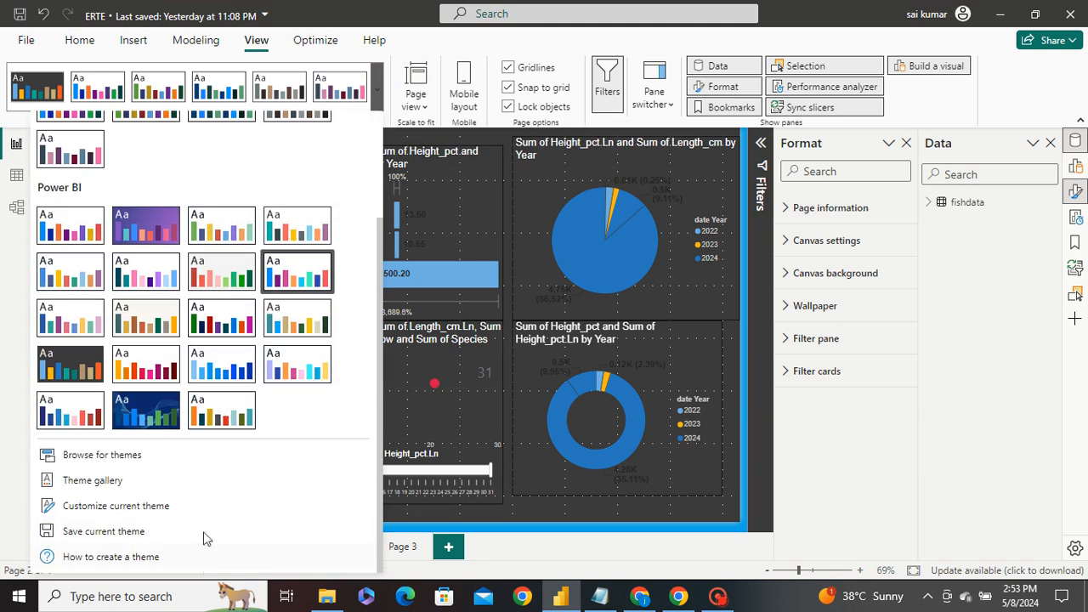
{"action": "left_click", "coordinate": [146, 412]}
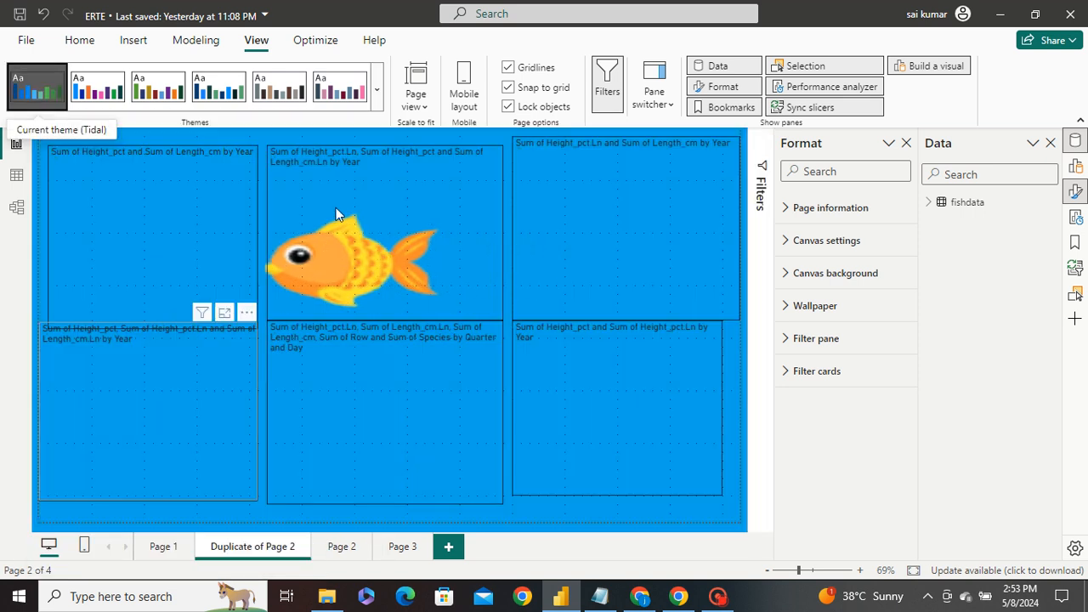
{"action": "left_click", "coordinate": [377, 88]}
{"action": "left_click", "coordinate": [300, 246]}
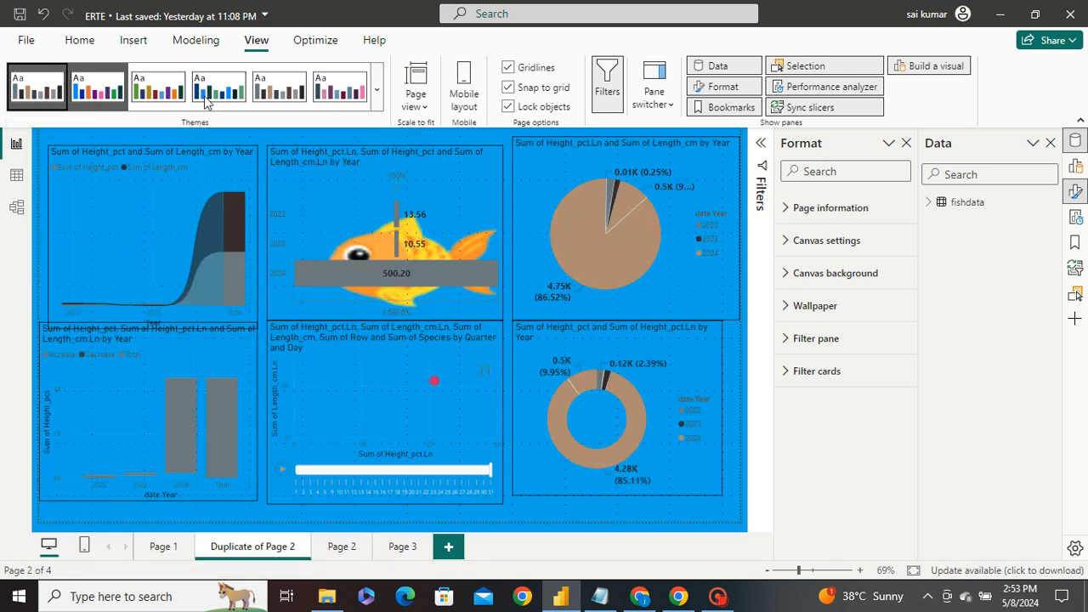
Switch the report theme to Innovate and then to Bloom
{"action": "left_click", "coordinate": [377, 88]}
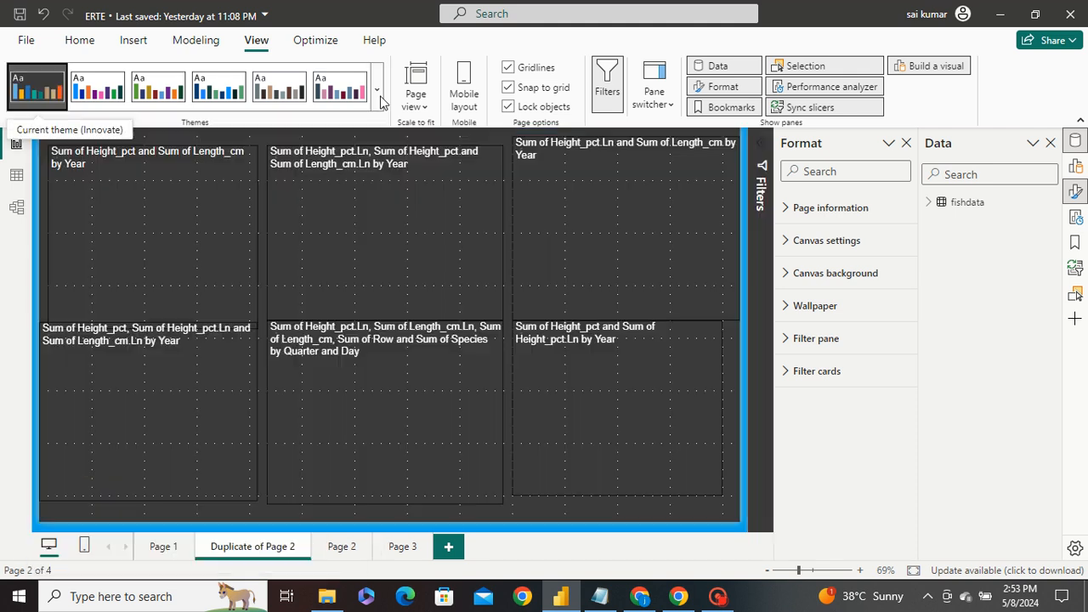
{"action": "left_click", "coordinate": [378, 93]}
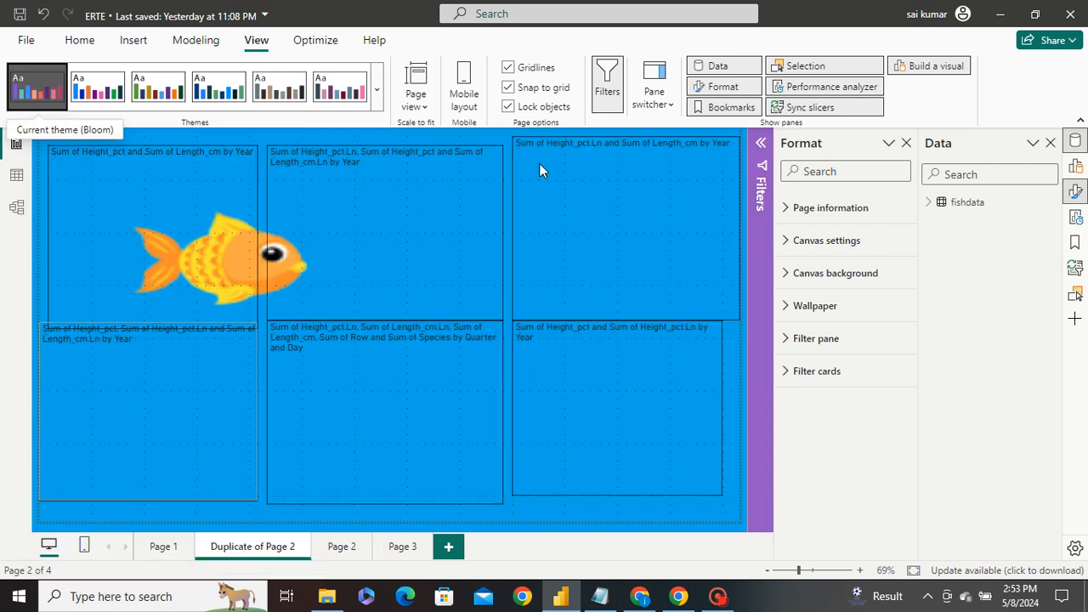
Switch the page to the mobile layout and turn on Snap to grid
{"action": "left_click", "coordinate": [464, 88]}
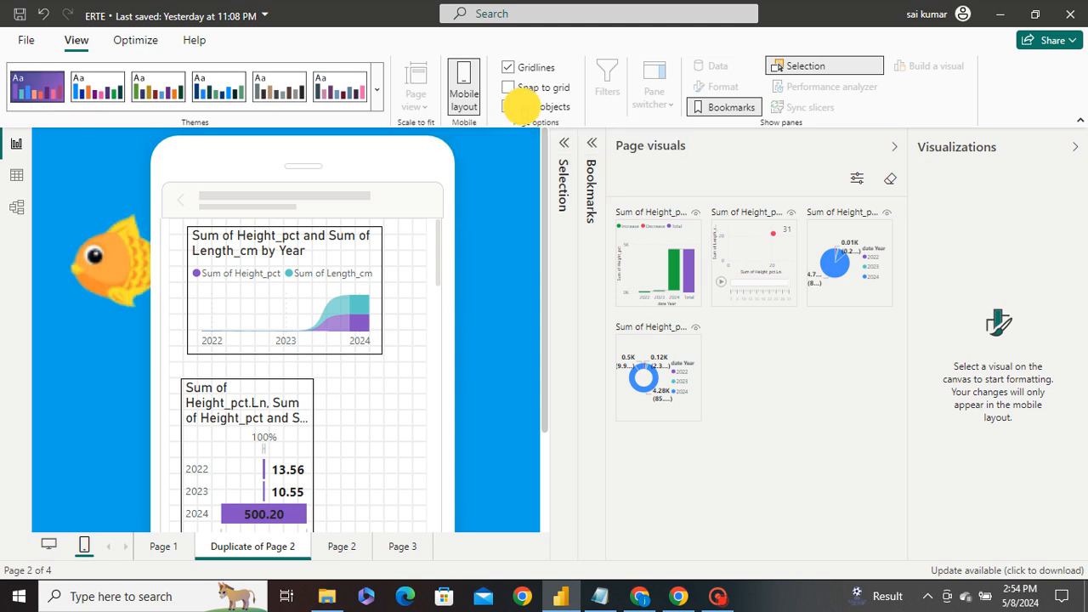
{"action": "left_click", "coordinate": [522, 107]}
{"action": "left_click", "coordinate": [522, 106]}
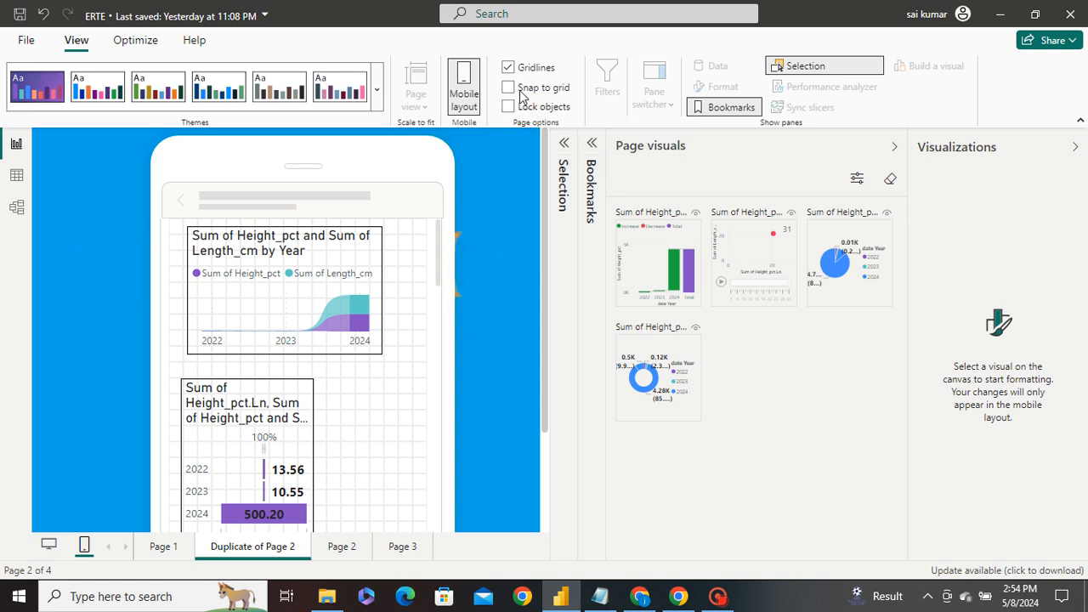
Enlarge the ribbon chart and widen the funnel chart until both reach the right edge of the phone grid
{"action": "left_click", "coordinate": [378, 351]}
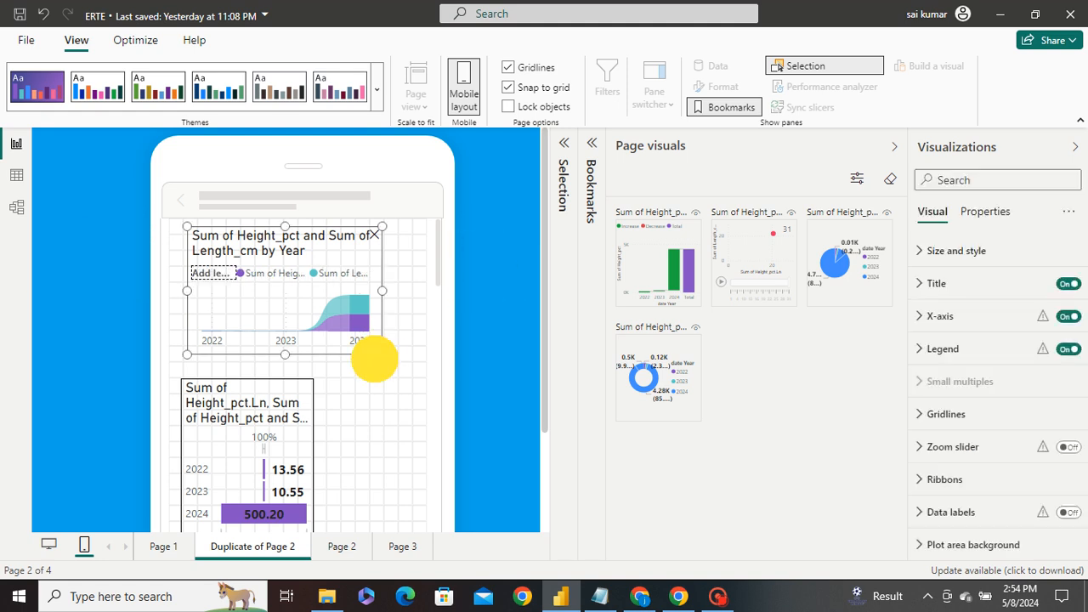
{"action": "left_click_drag", "start_coordinate": [374, 360], "coordinate": [425, 375]}
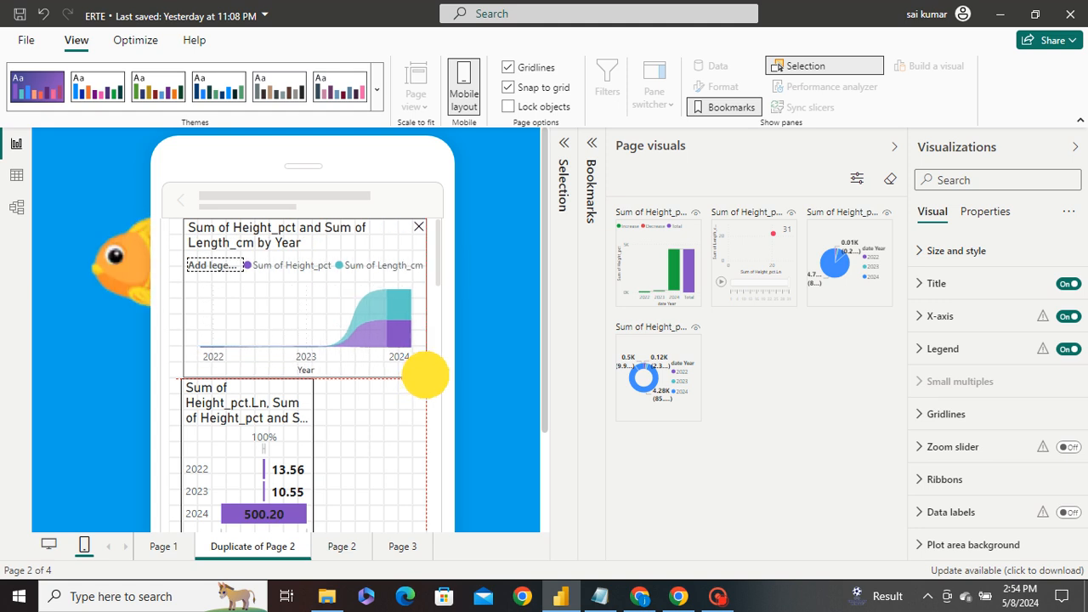
{"action": "left_click", "coordinate": [273, 406]}
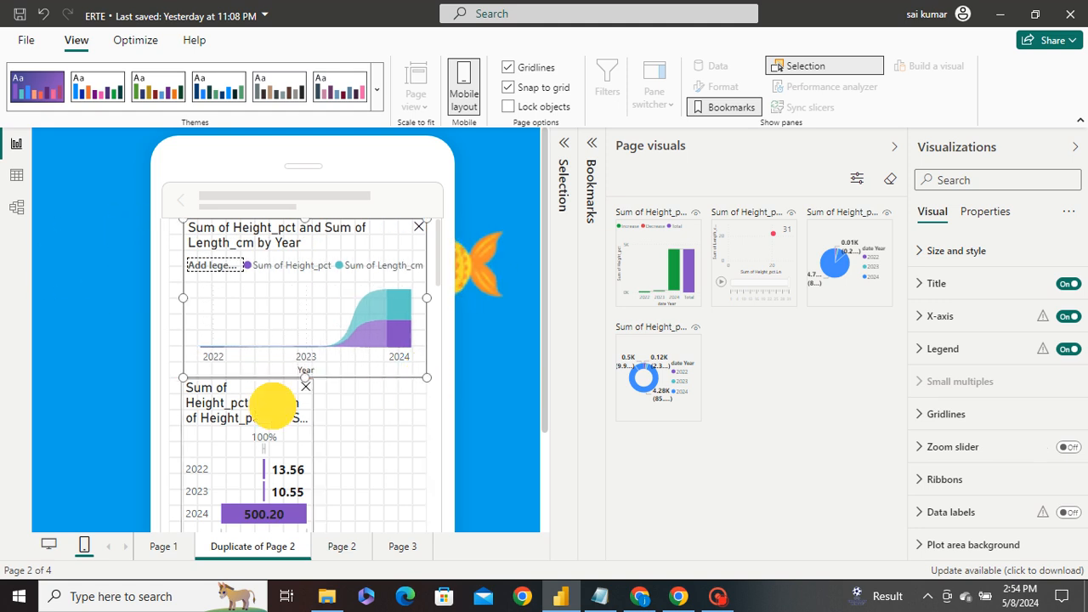
{"action": "left_click_drag", "start_coordinate": [313, 474], "coordinate": [416, 475]}
Move the funnel chart down about two grid rows to leave a gap below the ribbon chart
{"action": "scroll", "coordinate": [413, 462], "scroll_direction": "down", "scroll_amount": 4}
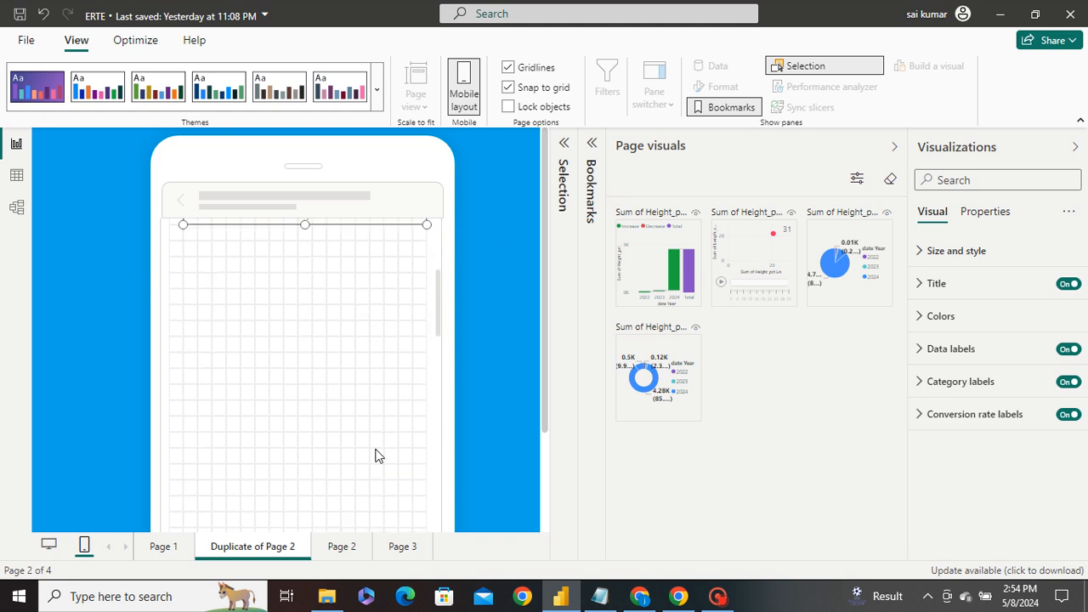
{"action": "scroll", "coordinate": [374, 434], "scroll_direction": "up", "scroll_amount": 2}
{"action": "left_click_drag", "start_coordinate": [293, 269], "coordinate": [300, 301]}
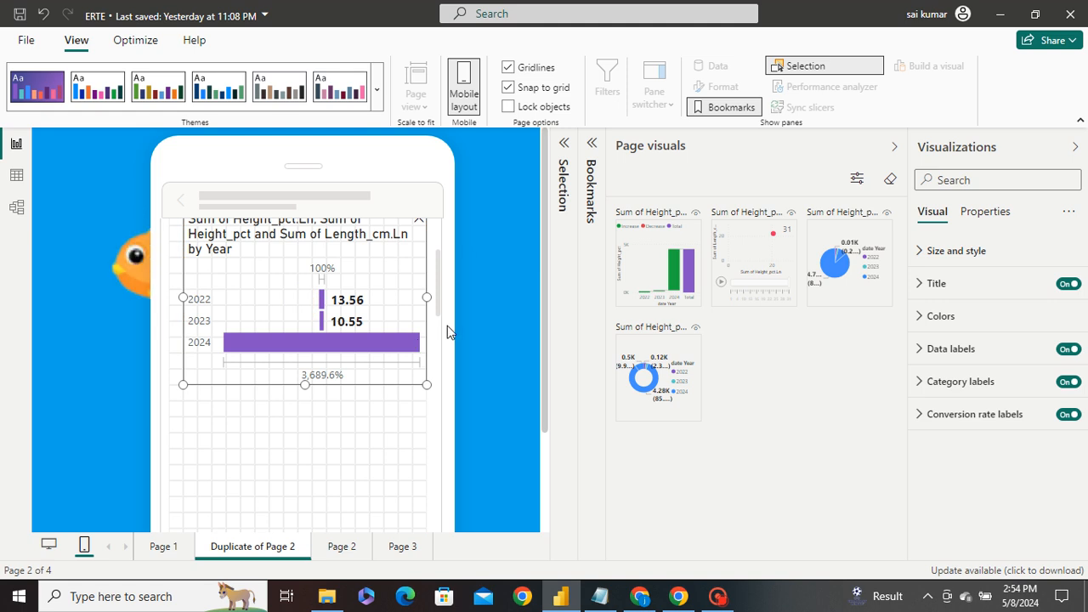
Extend the left sides of the funnel and ribbon charts to the left edge of the phone grid
{"action": "scroll", "coordinate": [416, 308], "scroll_direction": "up", "scroll_amount": 2}
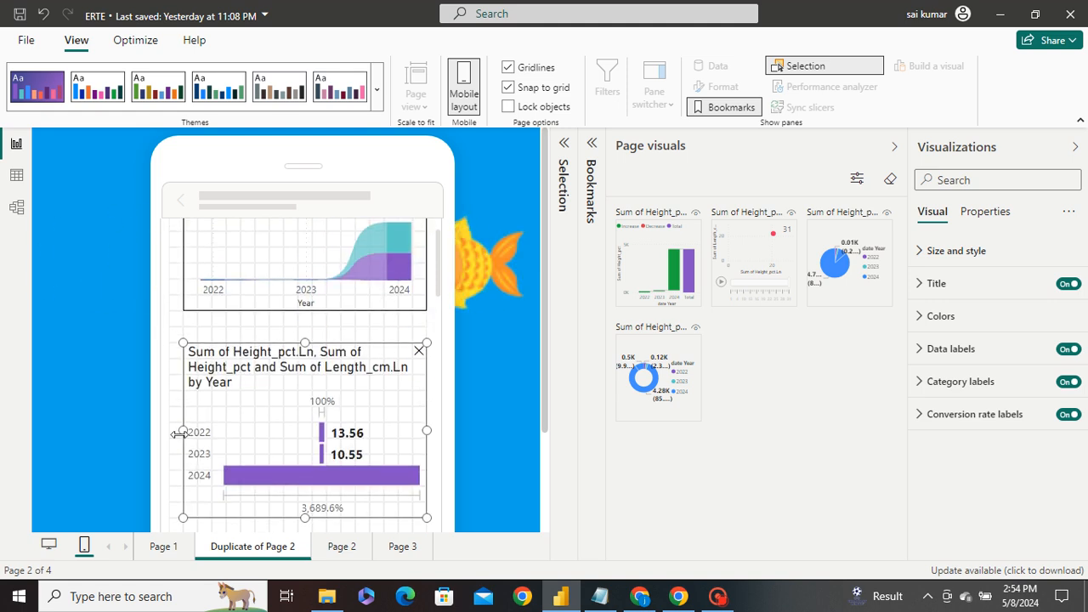
{"action": "left_click_drag", "start_coordinate": [181, 432], "coordinate": [169, 430]}
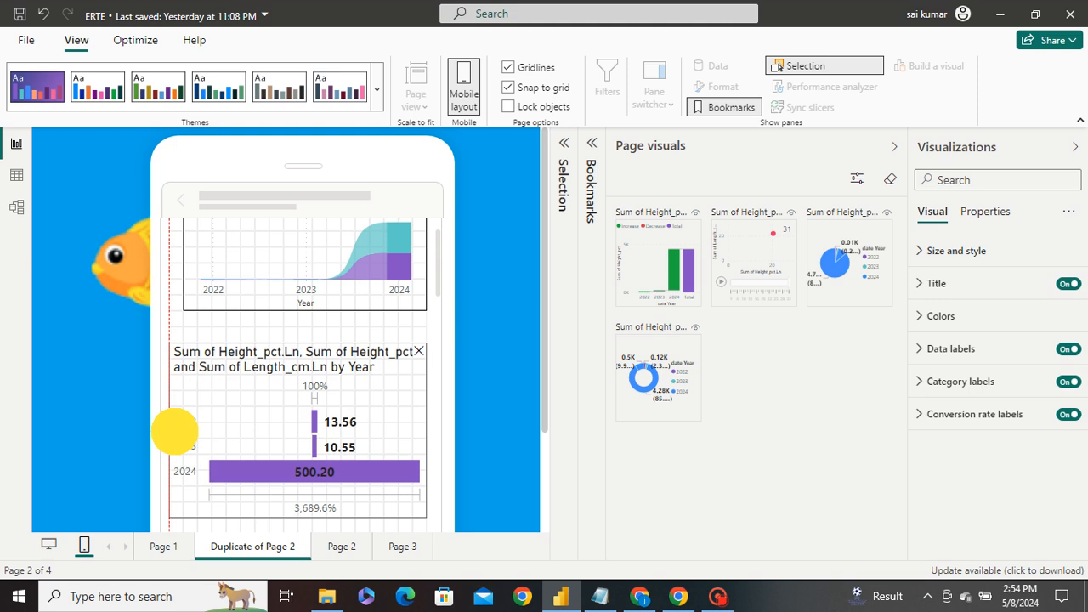
{"action": "scroll", "coordinate": [190, 304], "scroll_direction": "up", "scroll_amount": 1}
{"action": "left_click", "coordinate": [186, 293]}
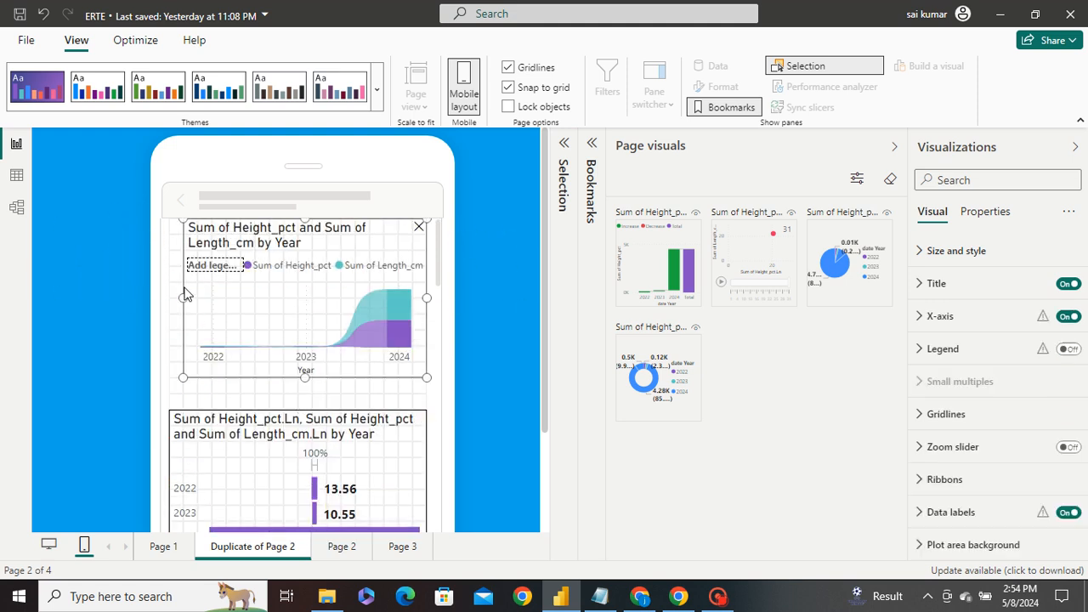
{"action": "left_click_drag", "start_coordinate": [182, 298], "coordinate": [173, 306]}
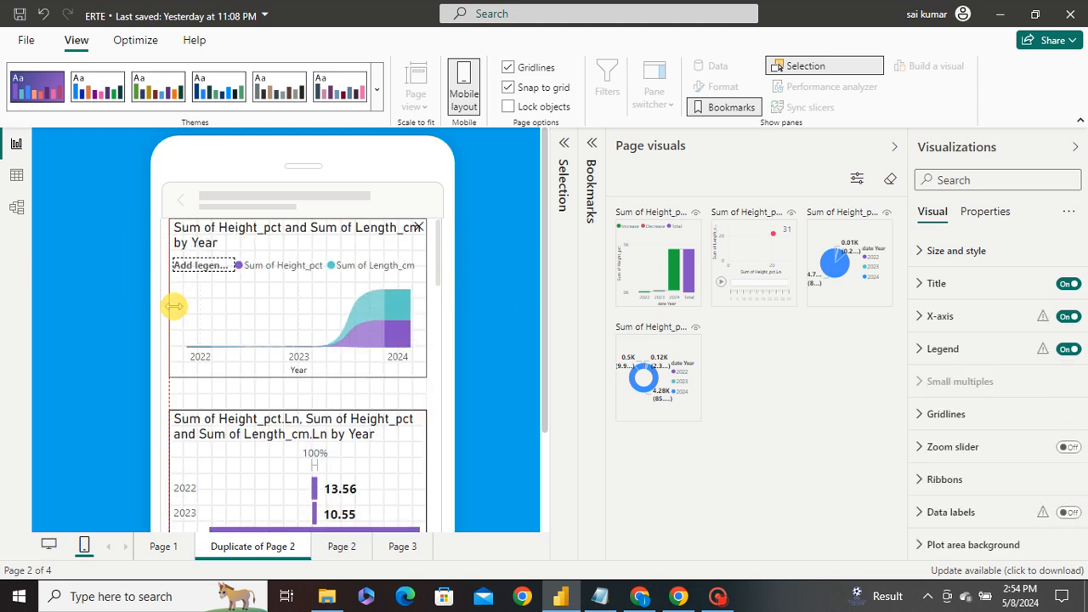
{"action": "left_click", "coordinate": [289, 420]}
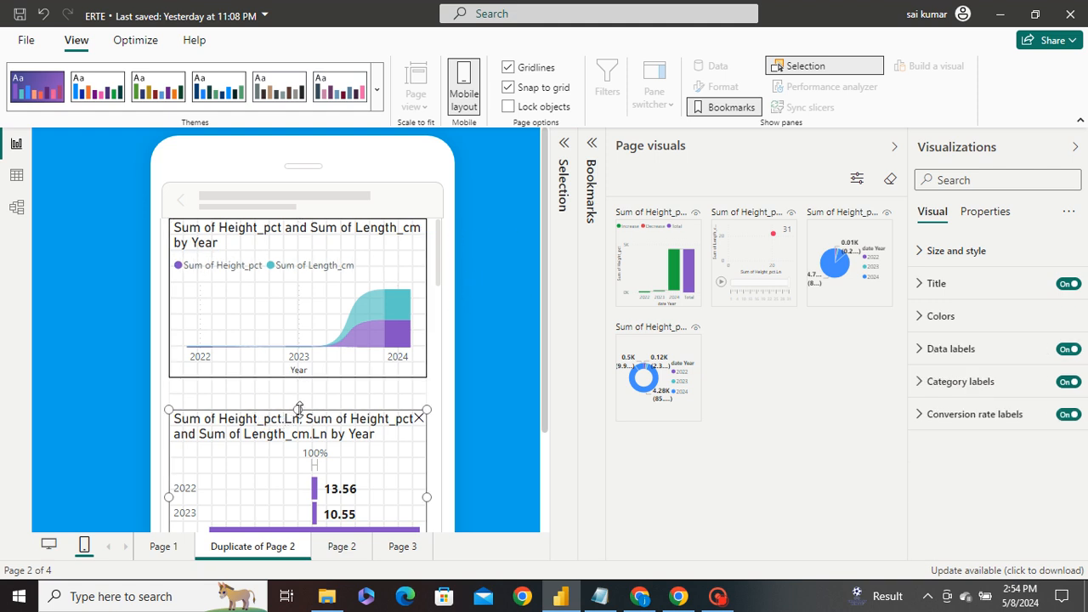
Extend the funnel chart's top edge up one grid row and apply the Innovate theme to the report
{"action": "left_click_drag", "start_coordinate": [299, 408], "coordinate": [298, 390]}
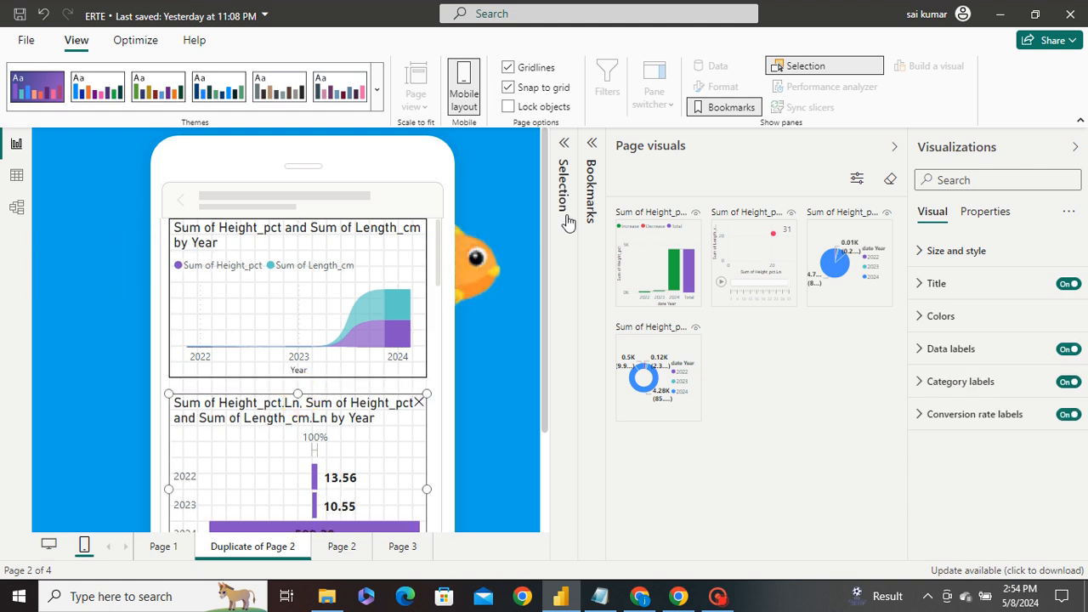
{"action": "left_click", "coordinate": [378, 85]}
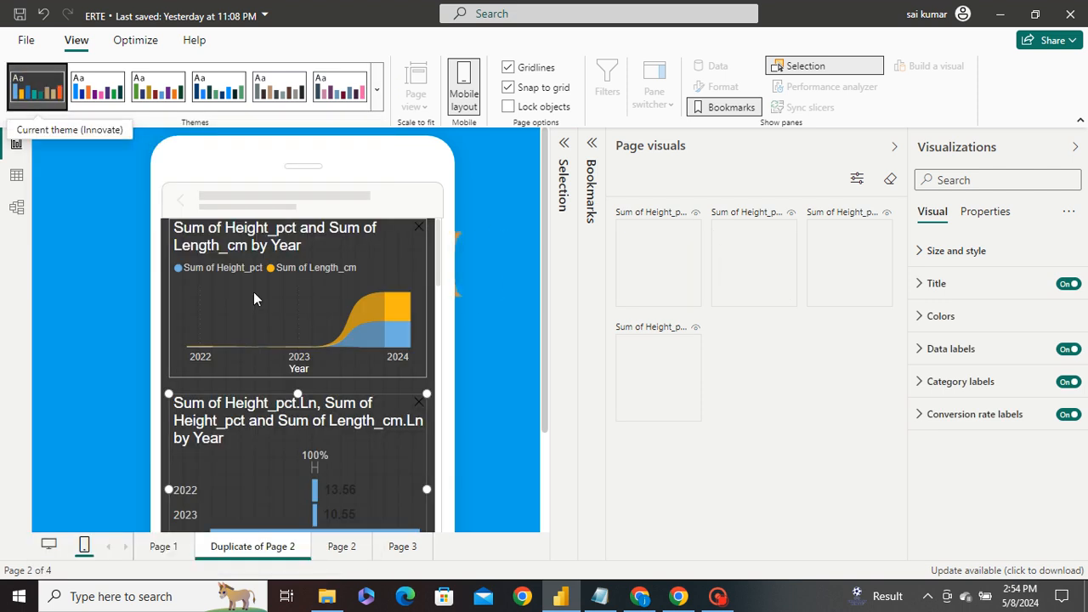
Place the waterfall chart below the funnel chart at the full grid width, leaving a gap of one grid row between them
{"action": "scroll", "coordinate": [364, 323], "scroll_direction": "down", "scroll_amount": 6}
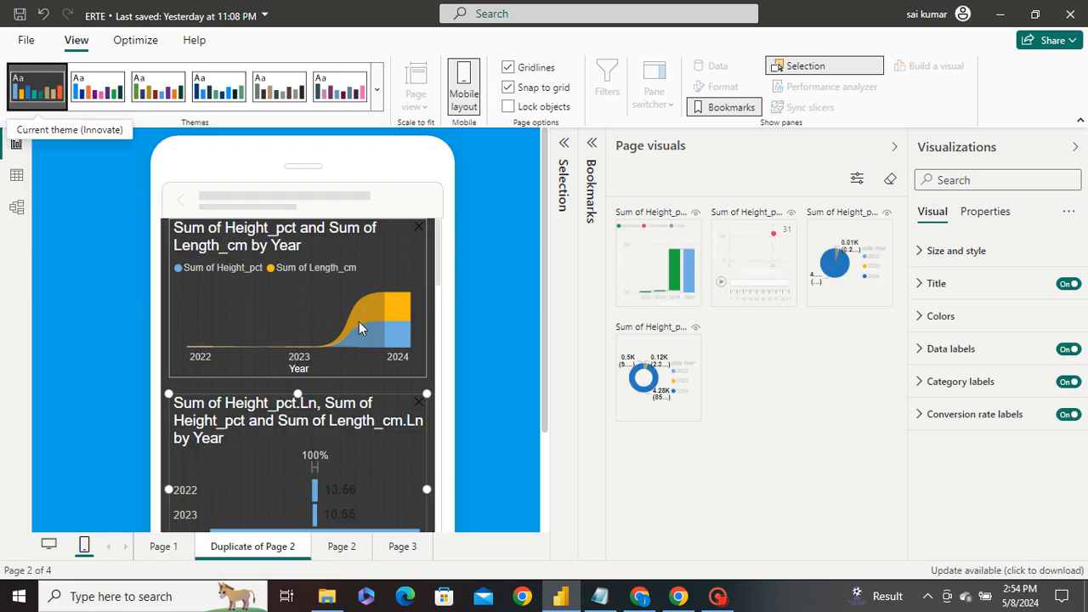
{"action": "left_click_drag", "start_coordinate": [654, 240], "coordinate": [216, 337]}
{"action": "left_click_drag", "start_coordinate": [255, 413], "coordinate": [425, 495]}
{"action": "scroll", "coordinate": [416, 493], "scroll_direction": "down", "scroll_amount": 5}
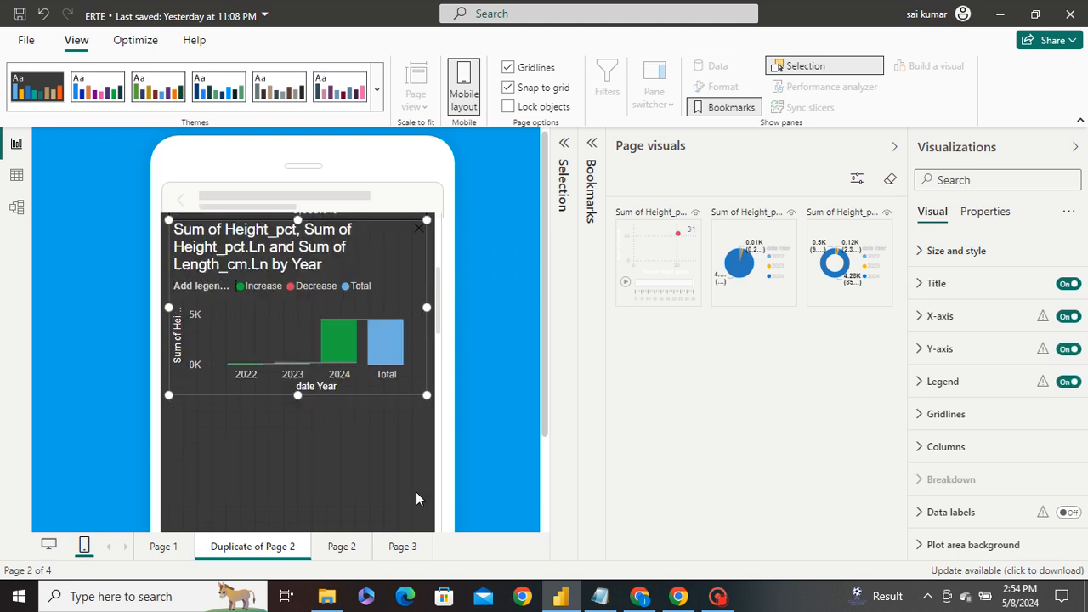
{"action": "scroll", "coordinate": [417, 493], "scroll_direction": "up", "scroll_amount": 3}
{"action": "scroll", "coordinate": [415, 491], "scroll_direction": "up", "scroll_amount": 2}
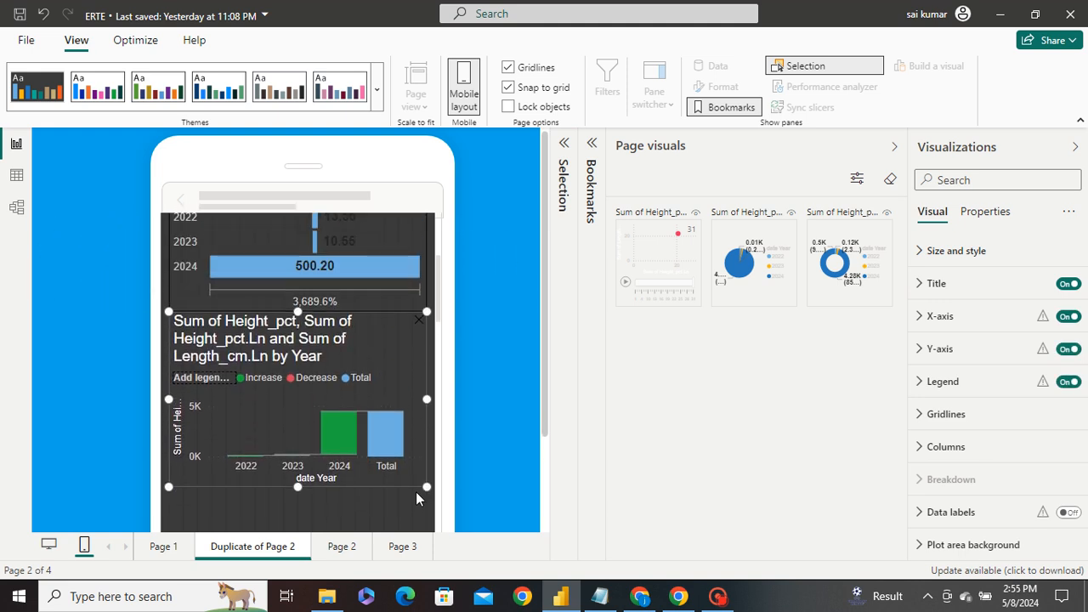
{"action": "left_click_drag", "start_coordinate": [300, 324], "coordinate": [324, 340]}
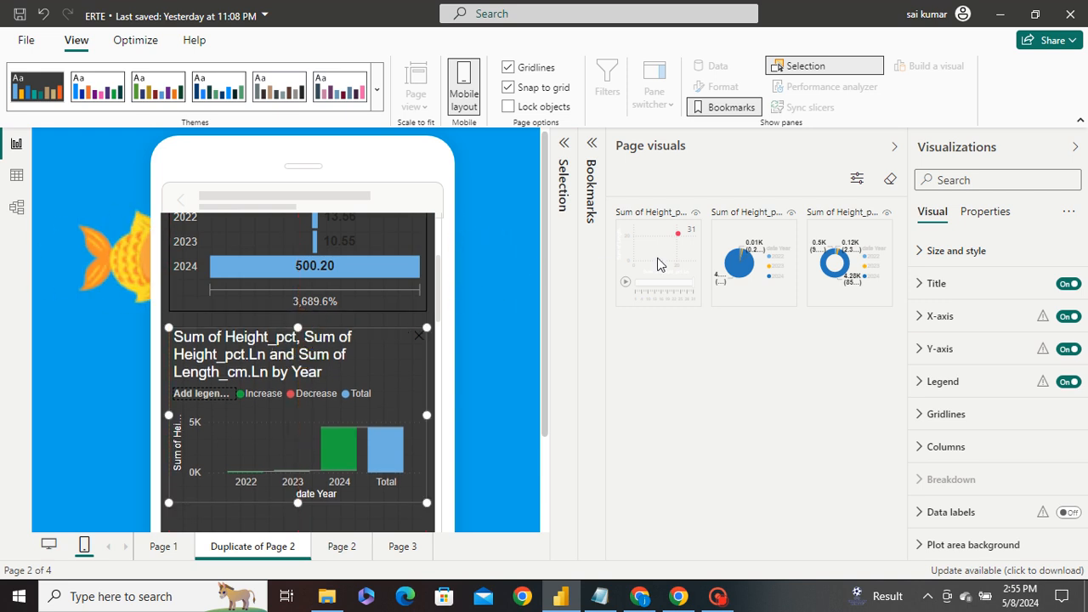
Place the pie chart below the waterfall chart and enlarge it to the full width of the phone grid
{"action": "scroll", "coordinate": [438, 407], "scroll_direction": "down", "scroll_amount": 3}
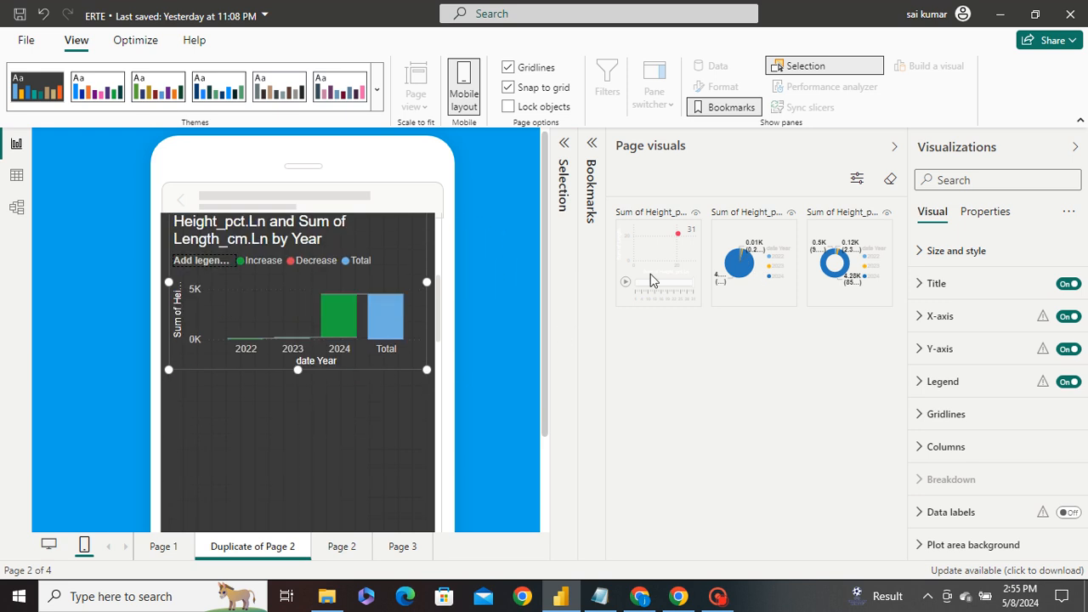
{"action": "left_click_drag", "start_coordinate": [729, 252], "coordinate": [205, 419]}
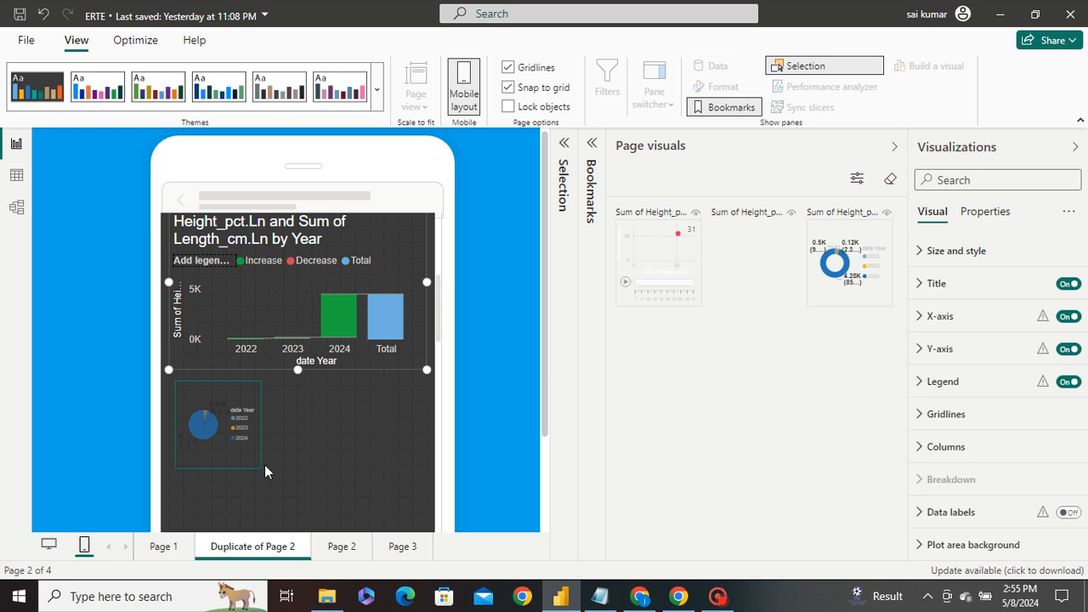
{"action": "left_click_drag", "start_coordinate": [256, 465], "coordinate": [427, 508]}
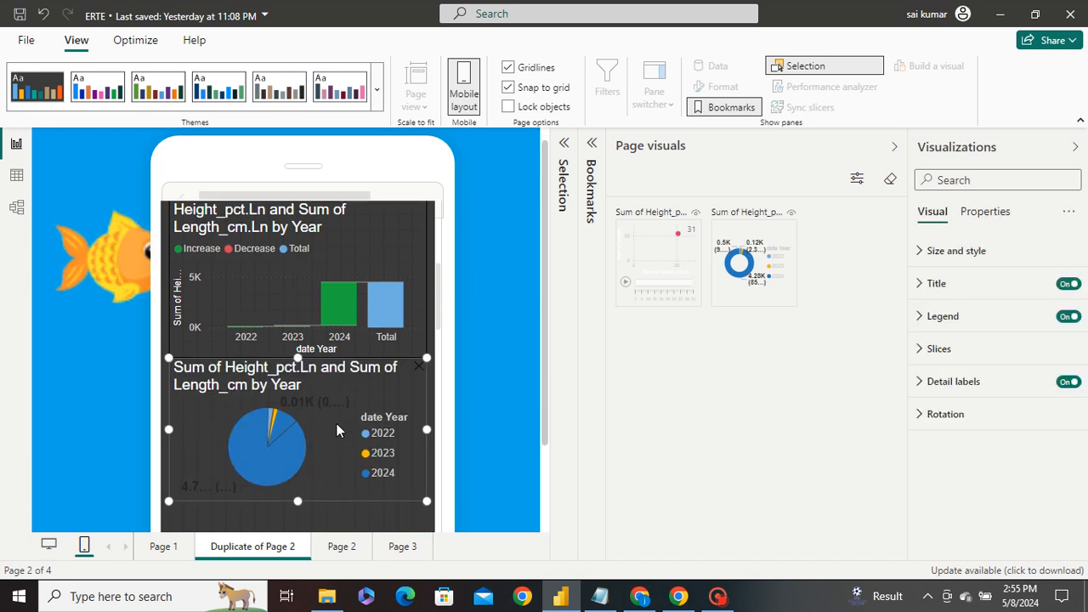
Move the pie chart down one grid row from the waterfall chart and extend its bottom edge by one row
{"action": "scroll", "coordinate": [304, 388], "scroll_direction": "down", "scroll_amount": 2}
{"action": "left_click_drag", "start_coordinate": [291, 326], "coordinate": [292, 335]}
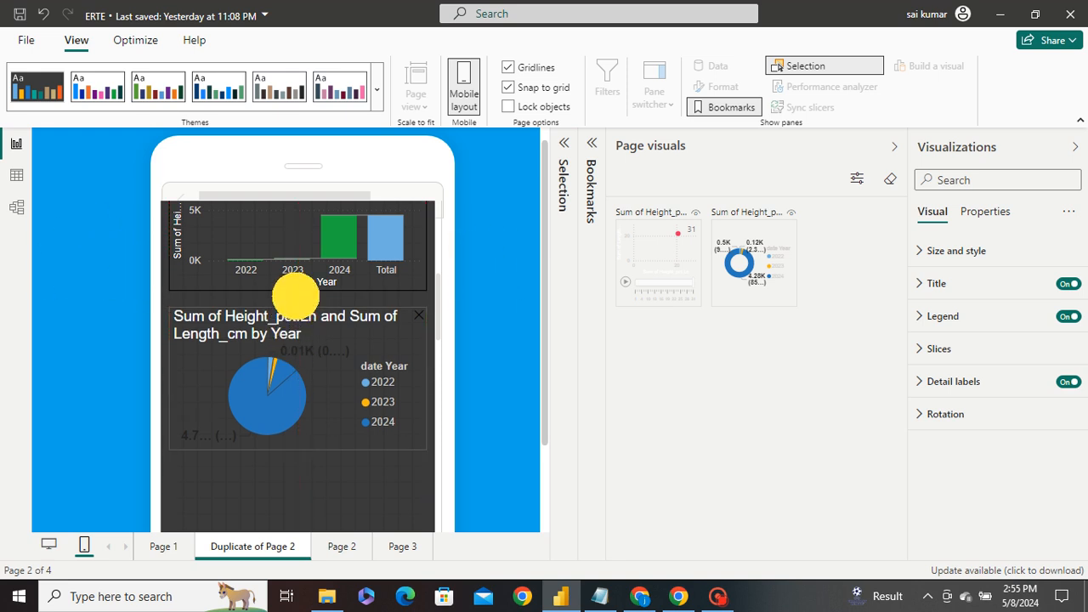
{"action": "left_click_drag", "start_coordinate": [296, 296], "coordinate": [297, 299]}
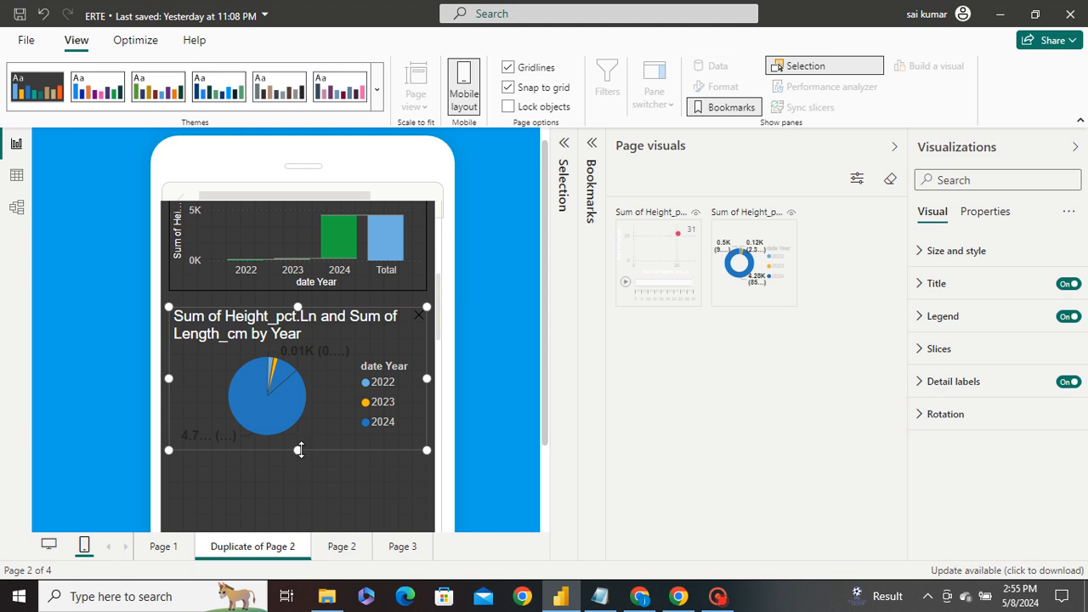
{"action": "left_click_drag", "start_coordinate": [300, 449], "coordinate": [302, 466]}
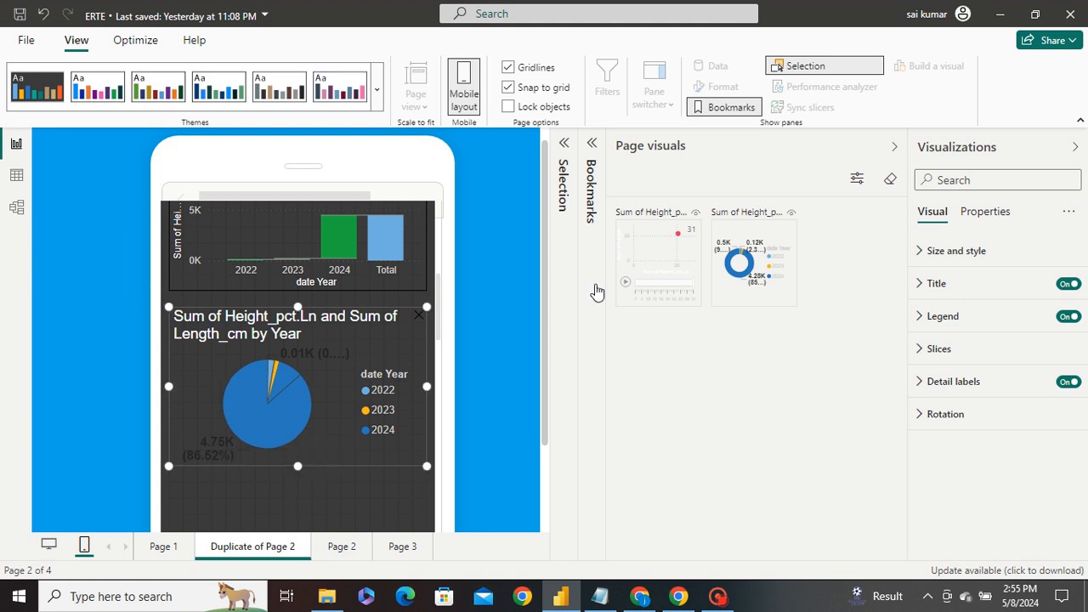
Place the donut chart below the pie chart, enlarge it to the full grid width and leave a one-row gap between them
{"action": "left_click", "coordinate": [459, 213]}
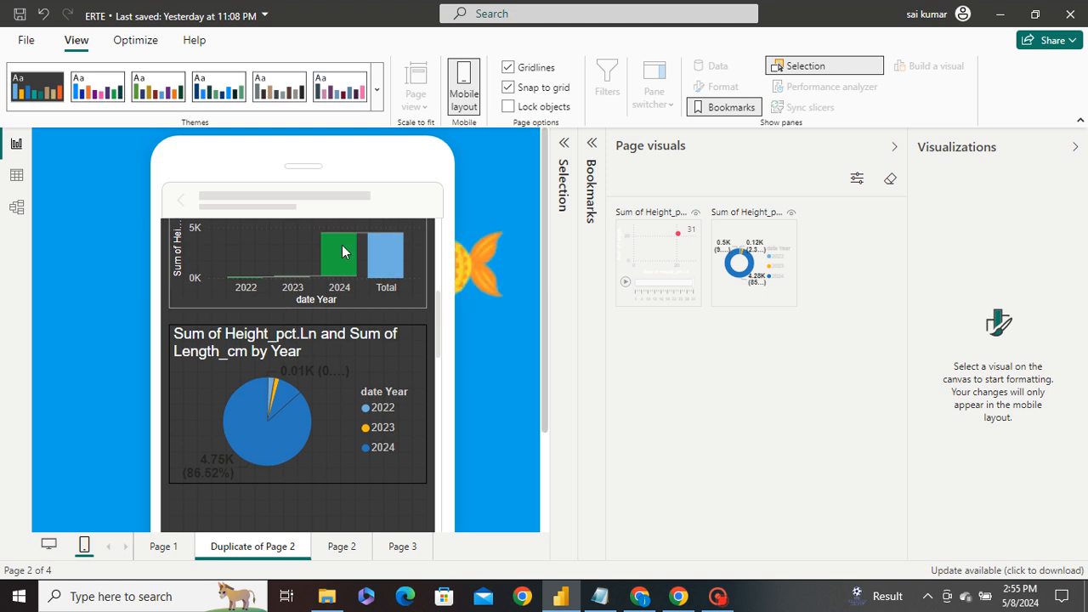
{"action": "scroll", "coordinate": [410, 334], "scroll_direction": "down", "scroll_amount": 5}
{"action": "scroll", "coordinate": [413, 341], "scroll_direction": "down", "scroll_amount": 5}
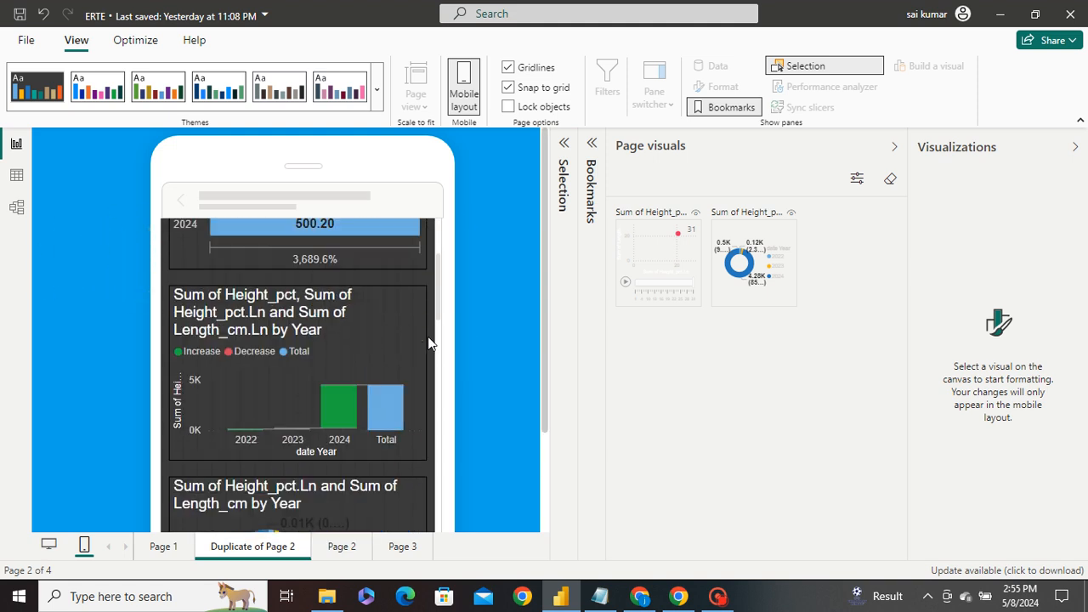
{"action": "scroll", "coordinate": [538, 297], "scroll_direction": "down", "scroll_amount": 3}
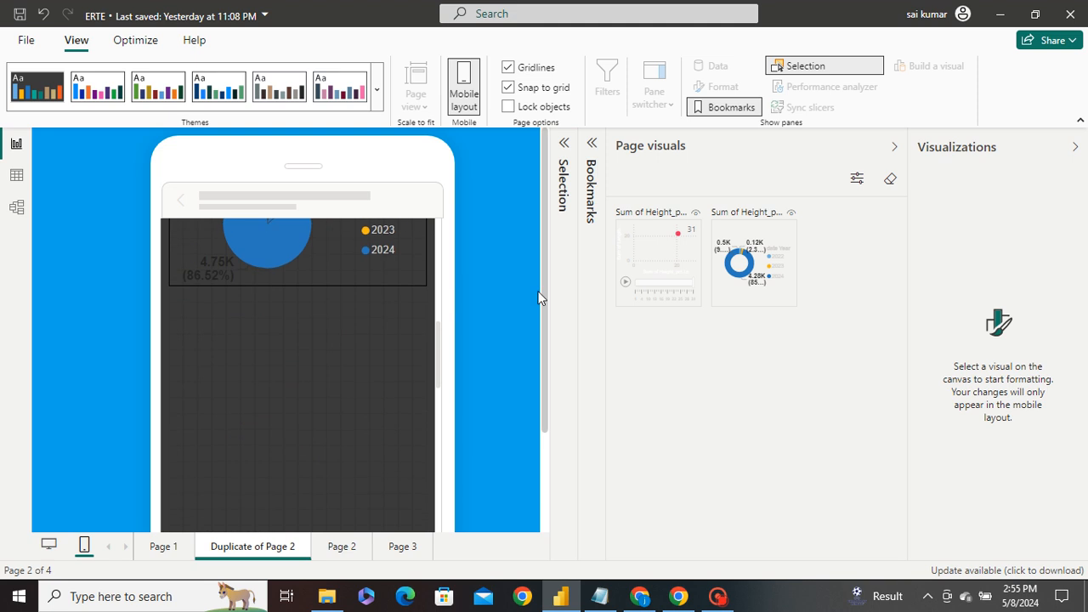
{"action": "left_click_drag", "start_coordinate": [722, 267], "coordinate": [193, 319]}
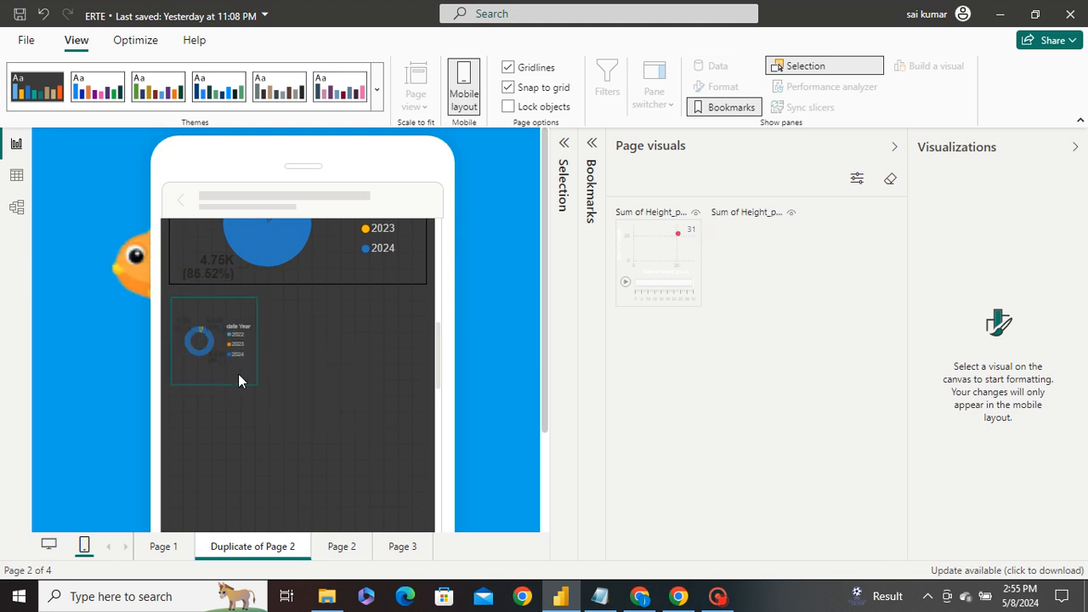
{"action": "left_click_drag", "start_coordinate": [238, 380], "coordinate": [414, 456]}
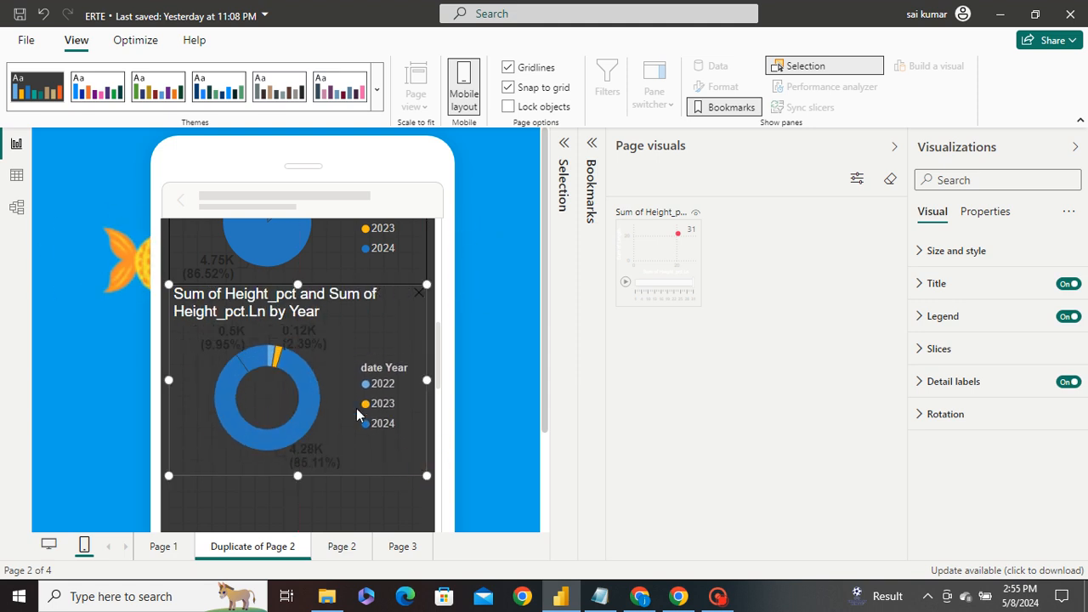
{"action": "left_click_drag", "start_coordinate": [285, 310], "coordinate": [285, 326]}
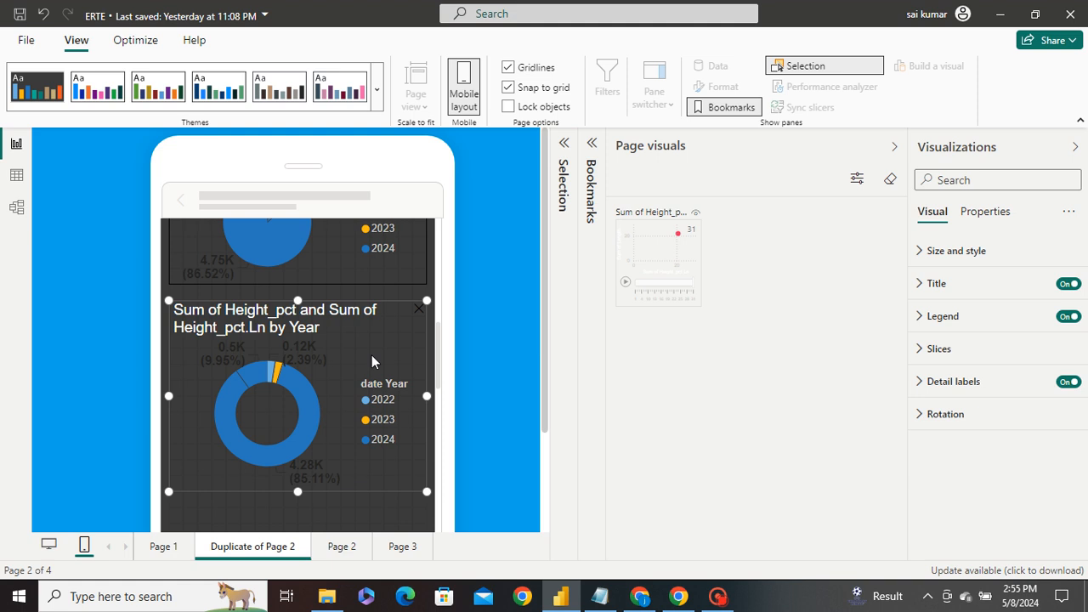
Turn on Lock objects for the mobile layout and select the ribbon chart to check how it behaves when locked
{"action": "scroll", "coordinate": [361, 349], "scroll_direction": "up", "scroll_amount": 10}
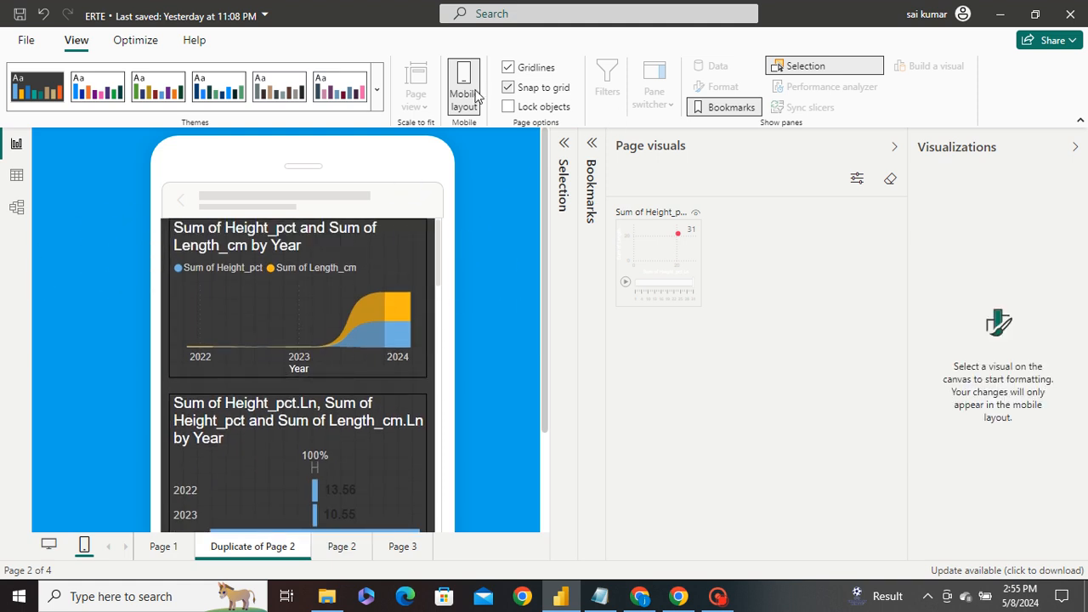
{"action": "left_click", "coordinate": [508, 106]}
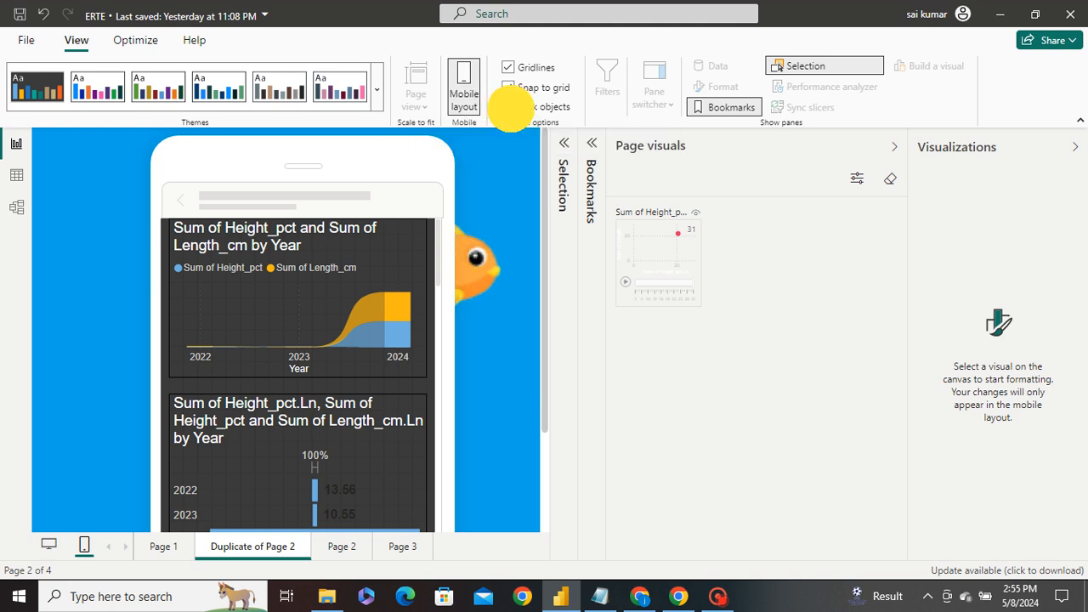
{"action": "left_click", "coordinate": [323, 249]}
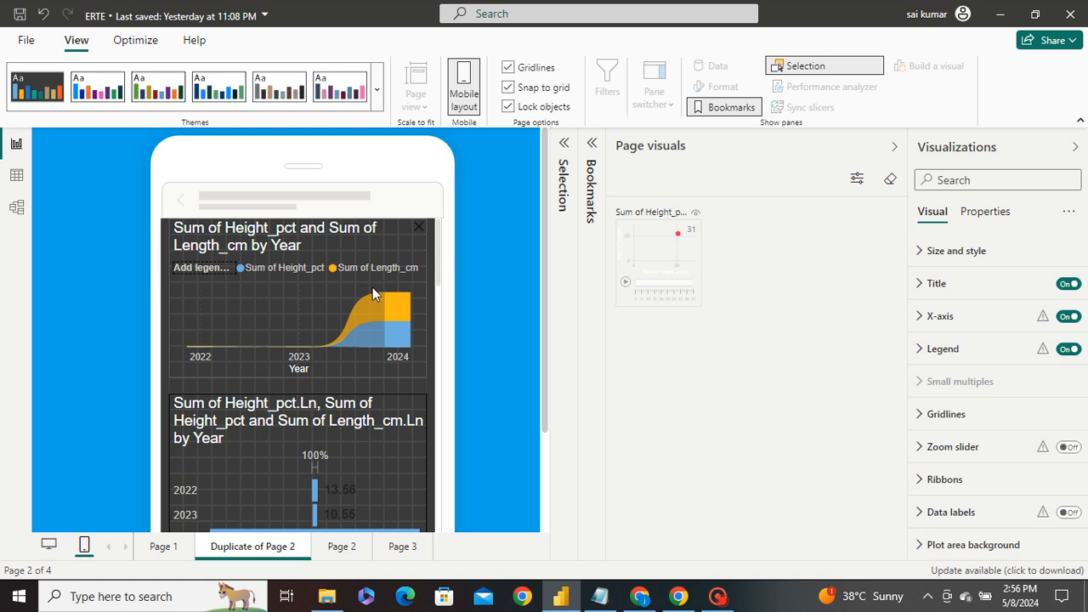
{"action": "scroll", "coordinate": [365, 315], "scroll_direction": "down", "scroll_amount": 10}
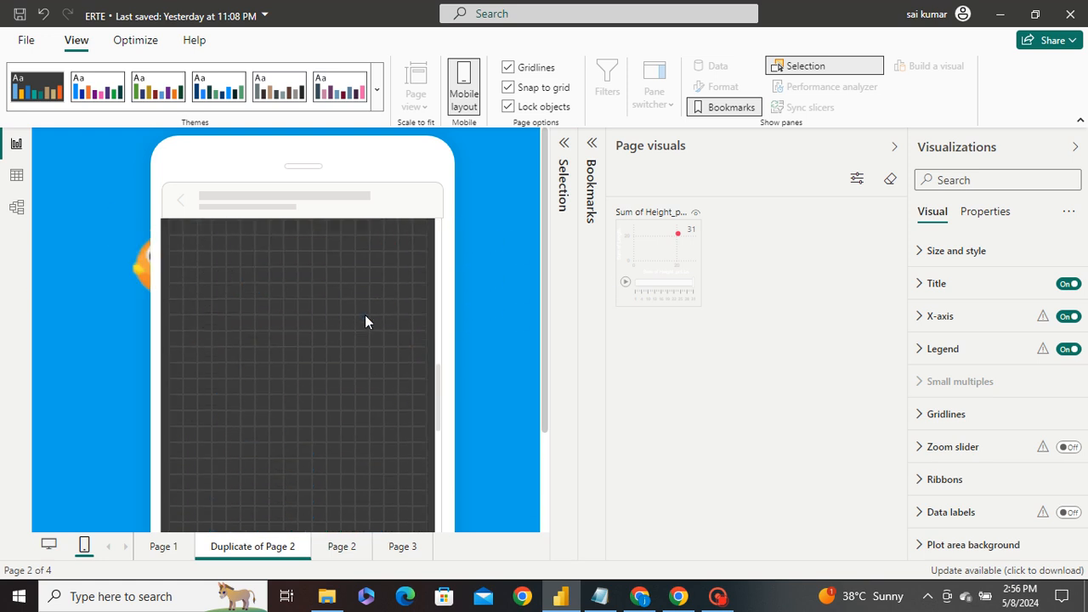
{"action": "scroll", "coordinate": [340, 315], "scroll_direction": "up", "scroll_amount": 10}
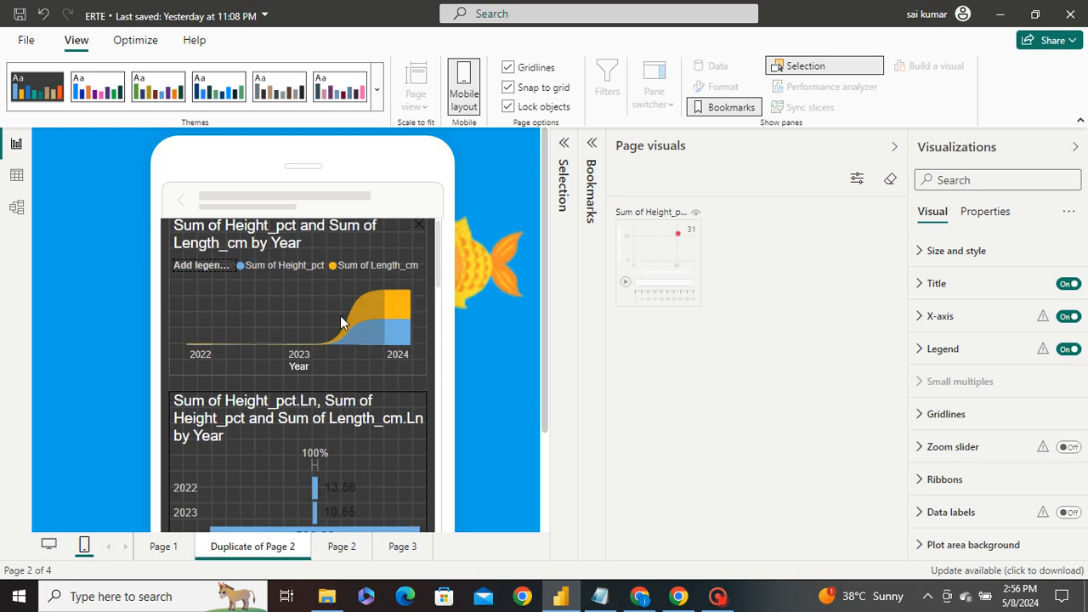
Unlock the objects to turn off Snap to grid and Gridlines, then relock them and leave the mobile layout
{"action": "left_click", "coordinate": [510, 107]}
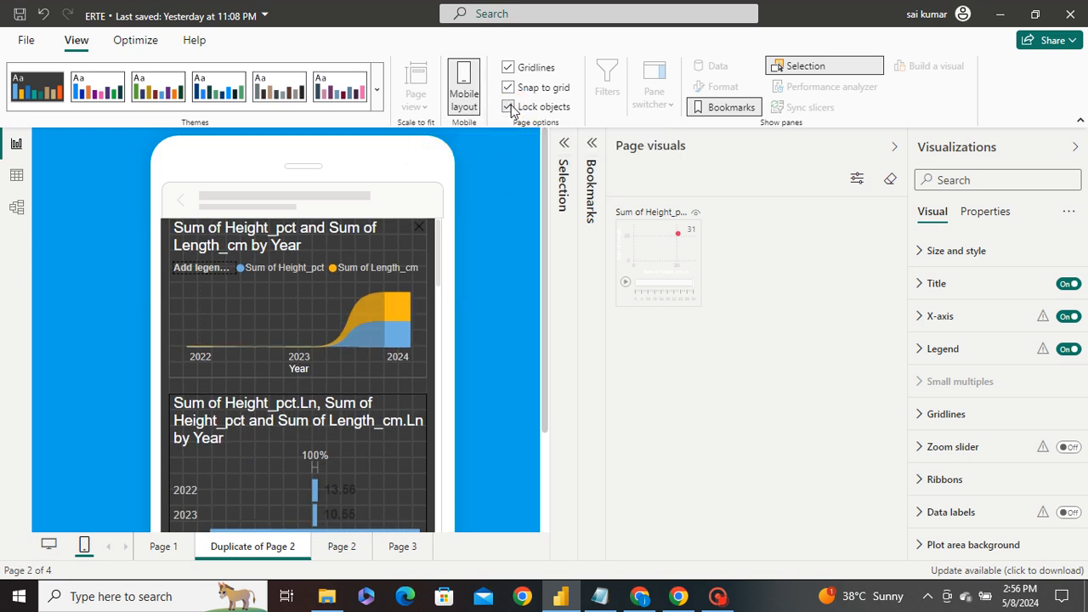
{"action": "left_click", "coordinate": [509, 88]}
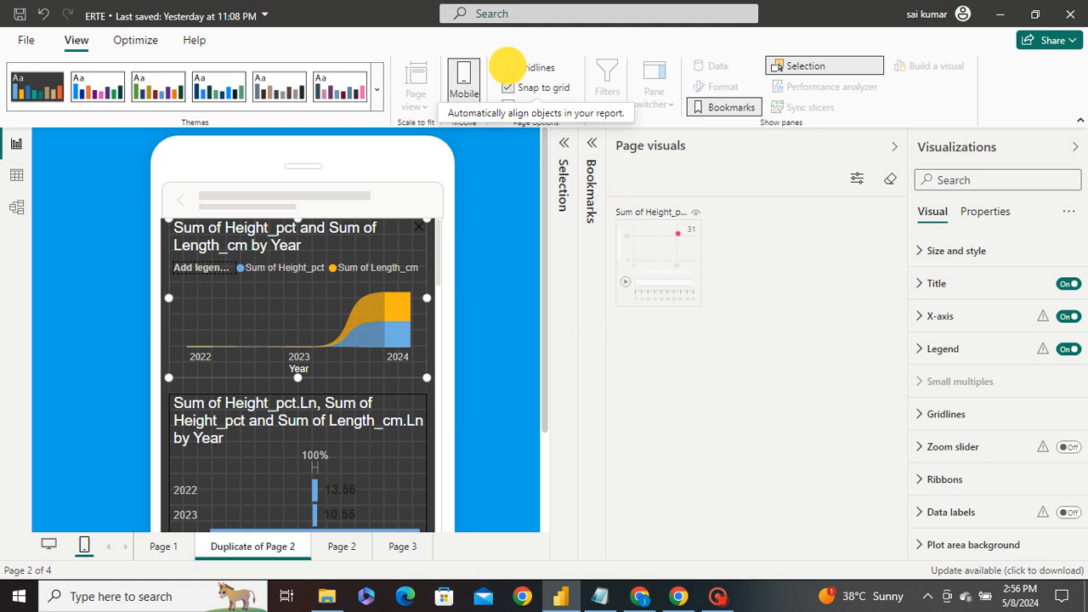
{"action": "left_click", "coordinate": [508, 107]}
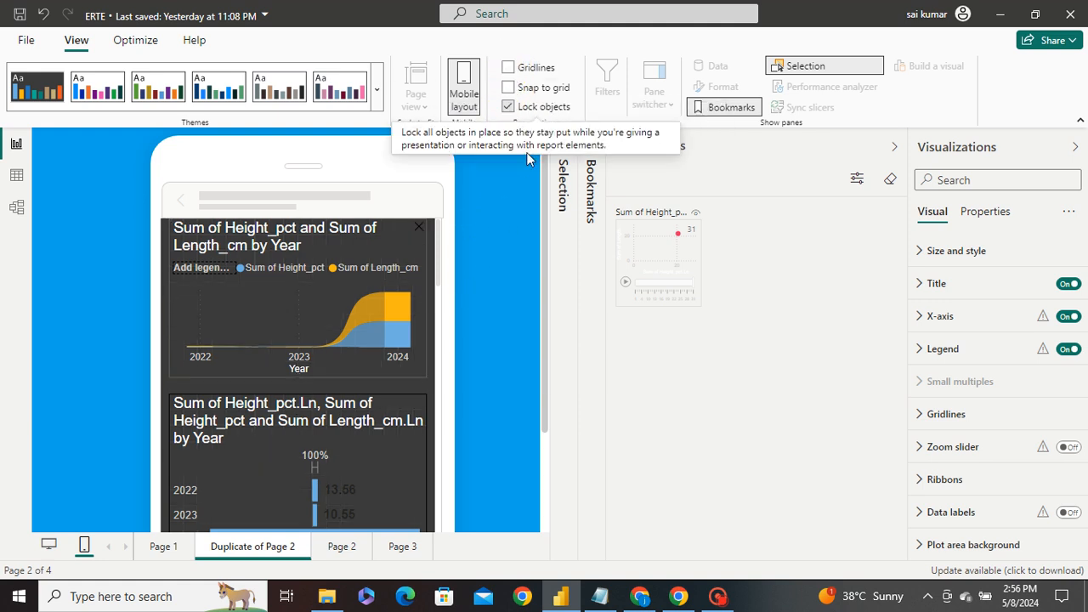
{"action": "left_click", "coordinate": [465, 92]}
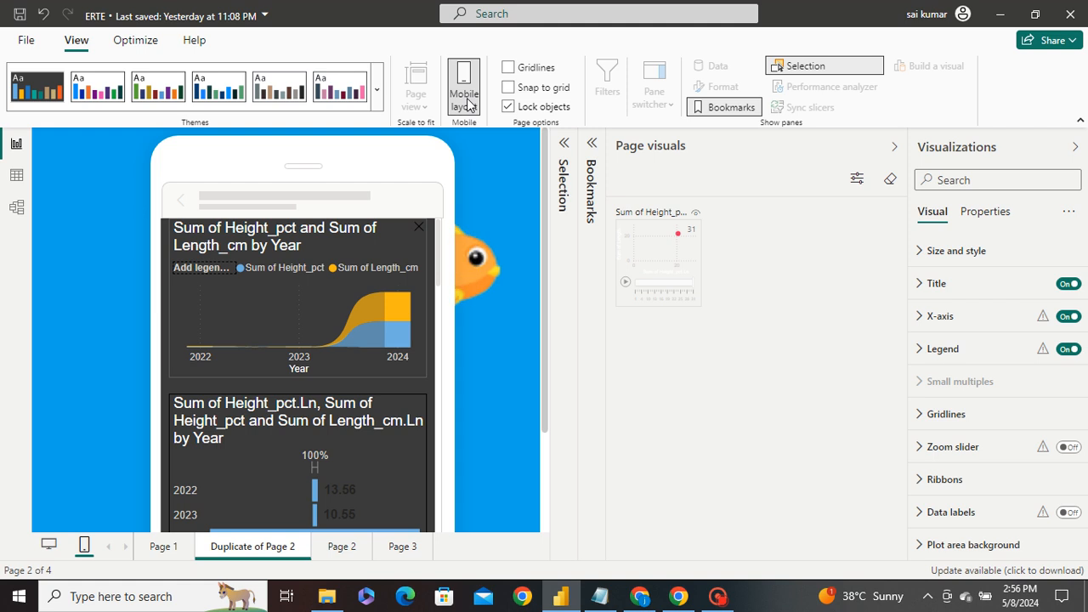